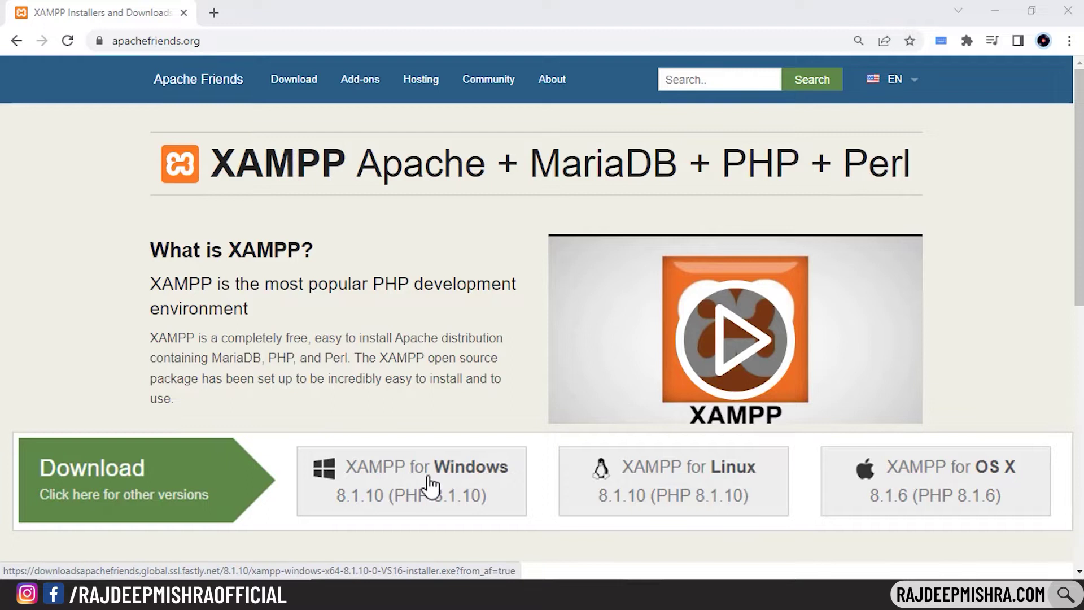
Download the XAMPP for Windows installer into Downloads and launch it
left_click(450, 484)
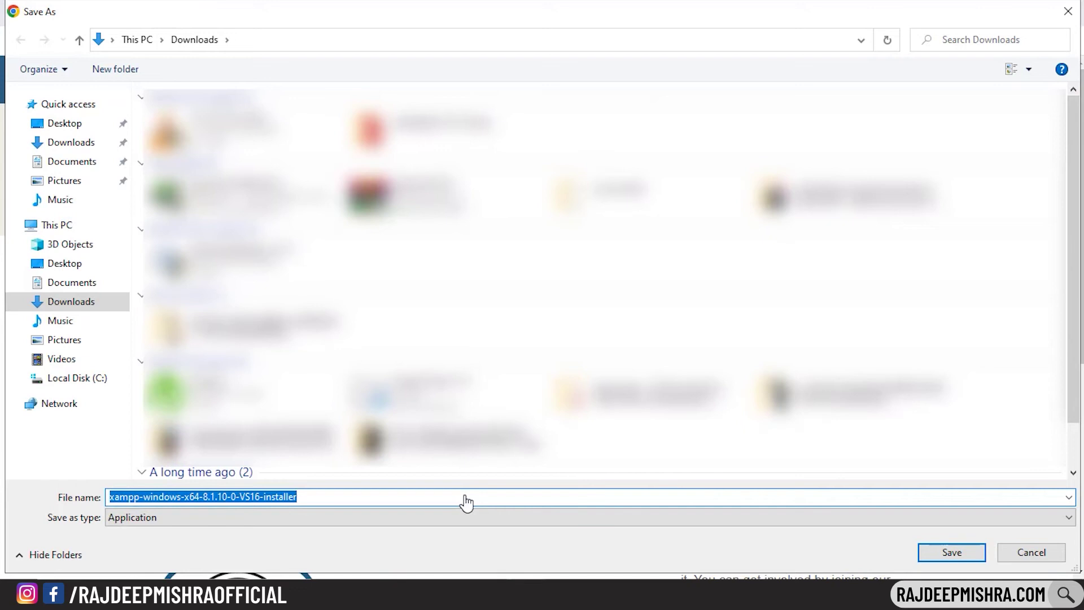
left_click(965, 553)
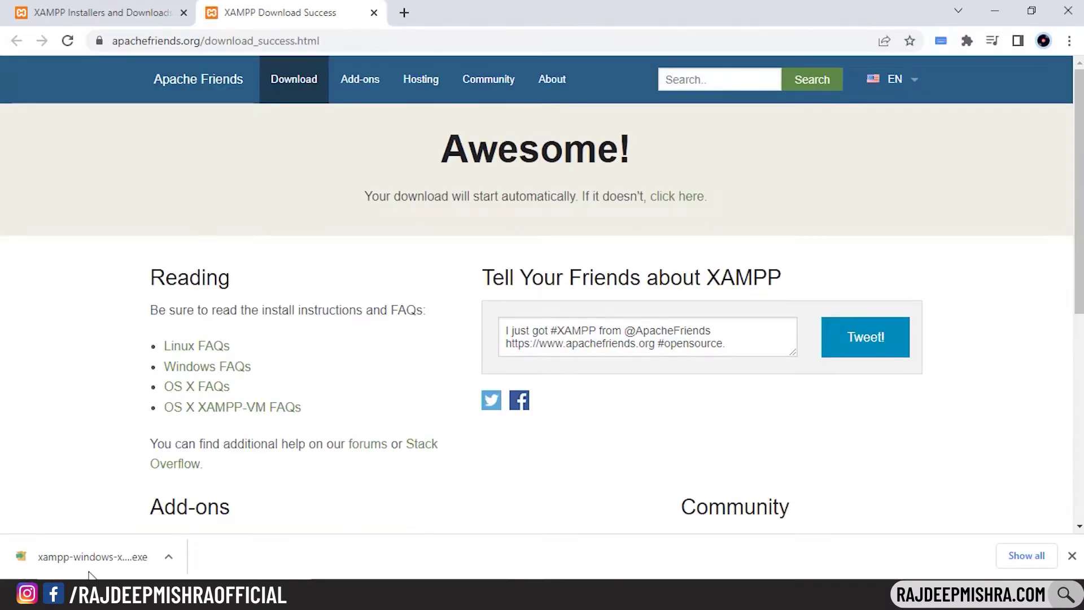
left_click(88, 575)
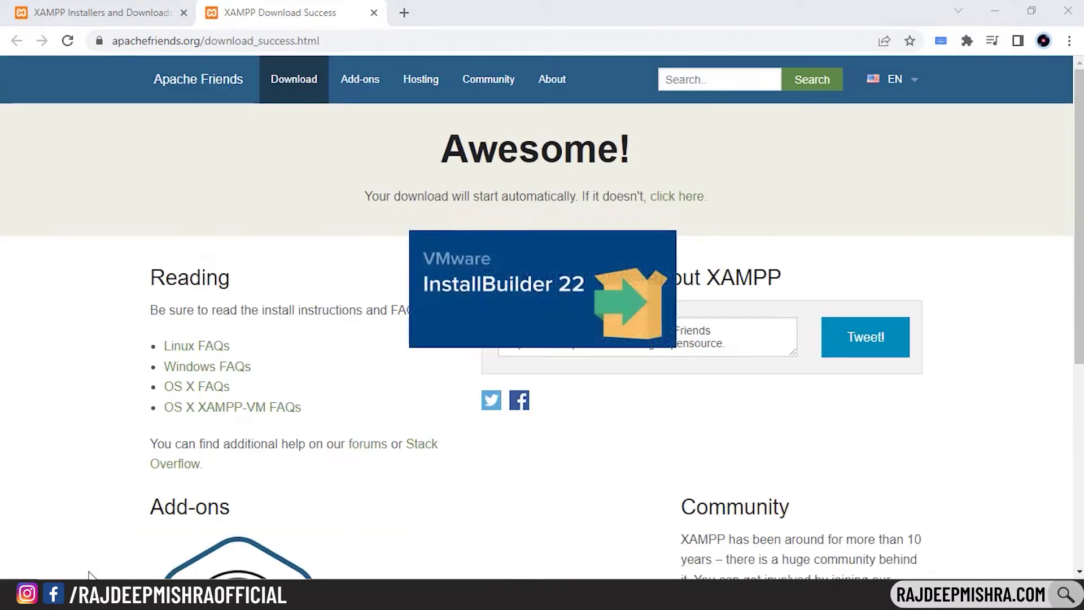
Run XAMPP setup with default components and language, install it, and finish to open the Control Panel
left_click(677, 363)
left_click(625, 450)
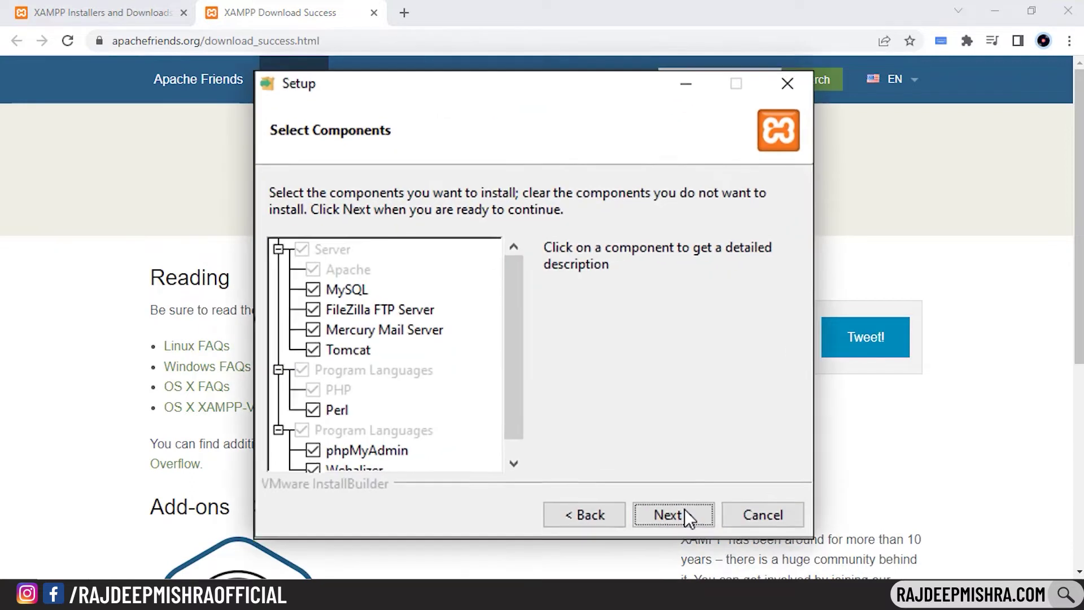
left_click(624, 450)
left_click(701, 519)
left_click(701, 519)
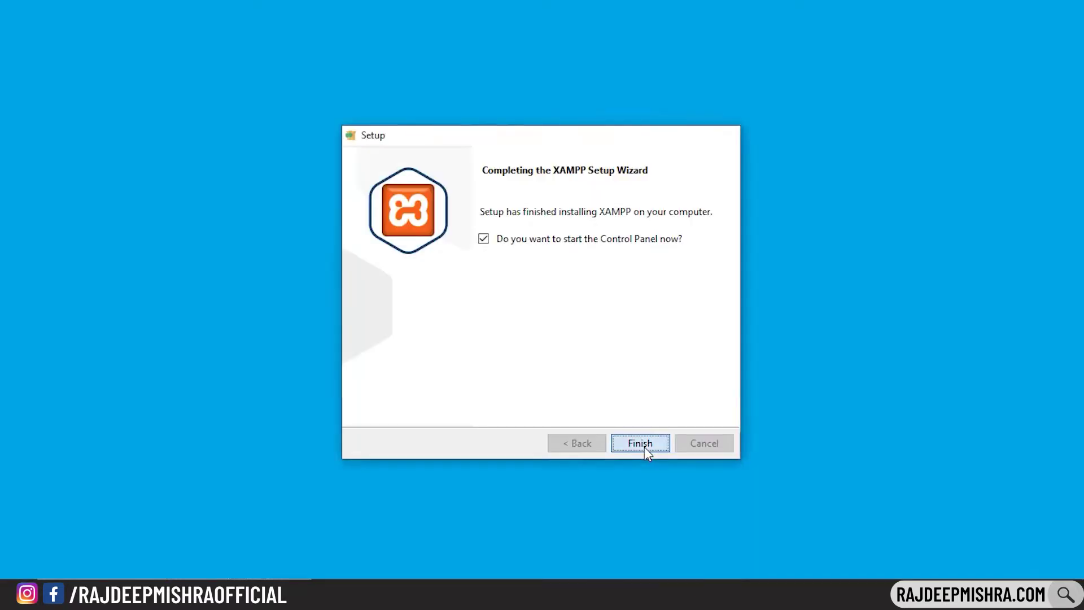
left_click(645, 446)
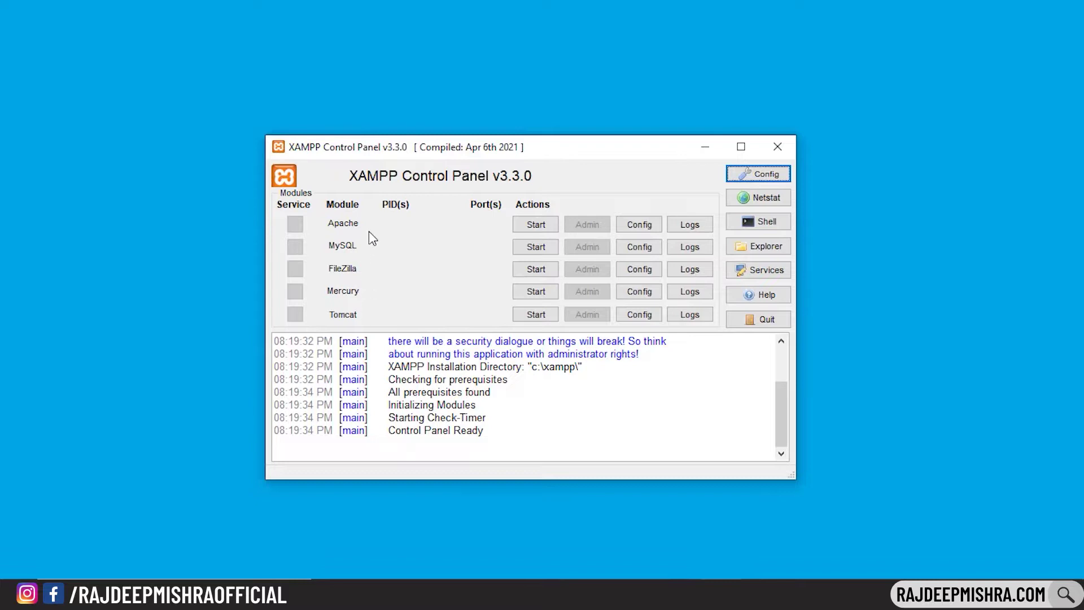
Start Apache and MySQL, allowing mysqld through the firewall on private networks
left_click(536, 226)
left_click(536, 247)
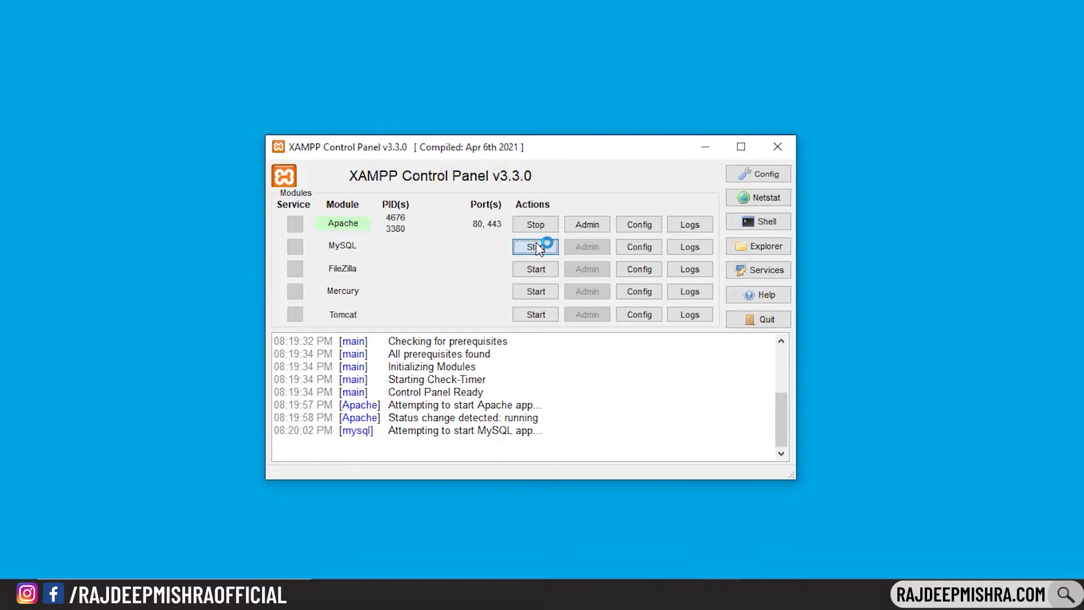
left_click(438, 339)
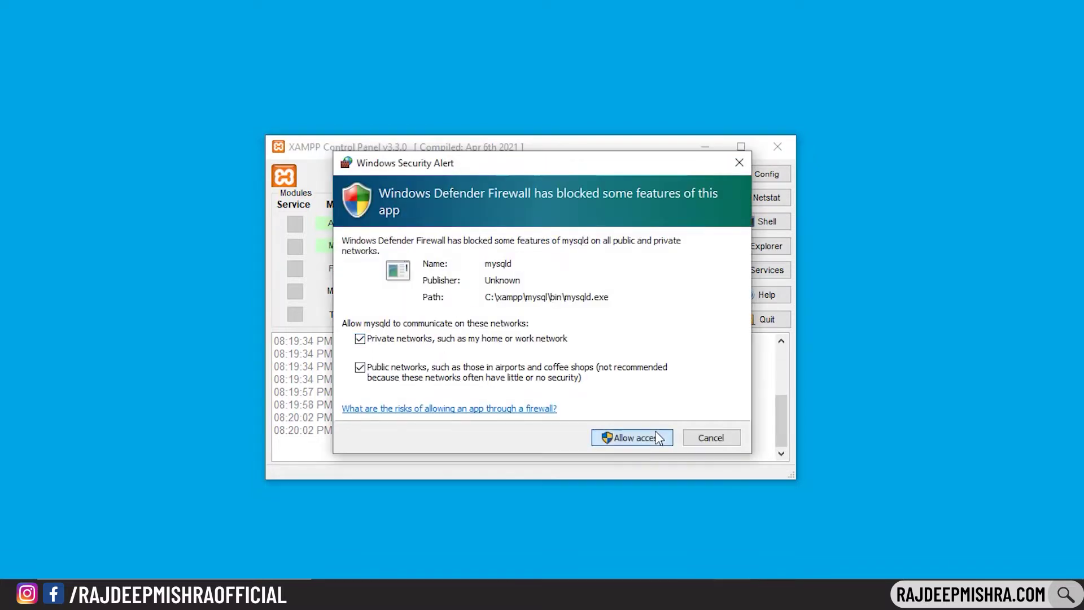
left_click(658, 438)
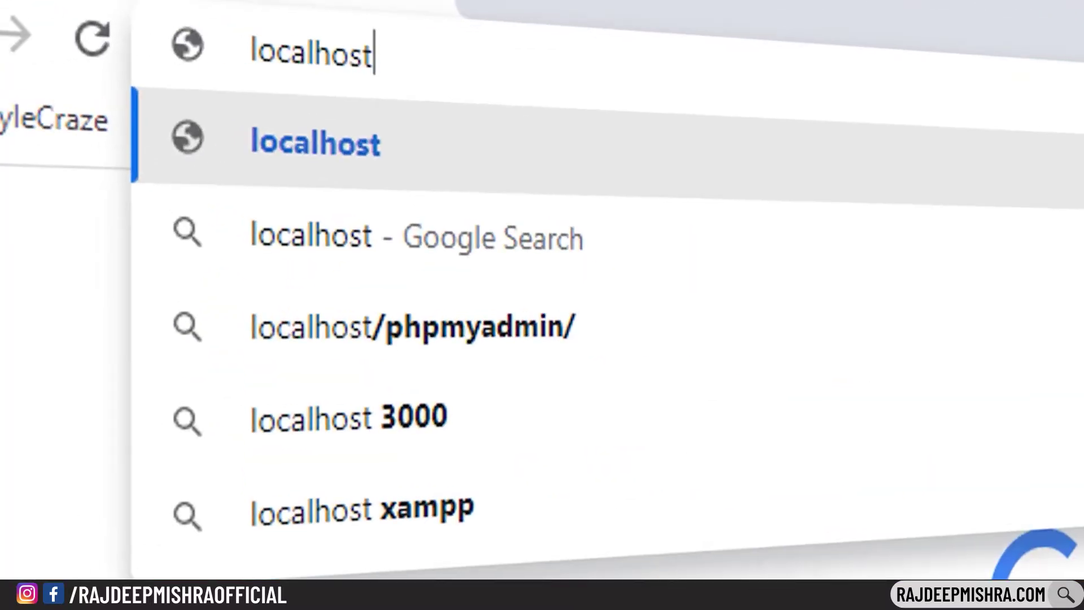
Load the localhost XAMPP dashboard, then download wordpress-6.0.3.zip from wordpress.org
key("Return")
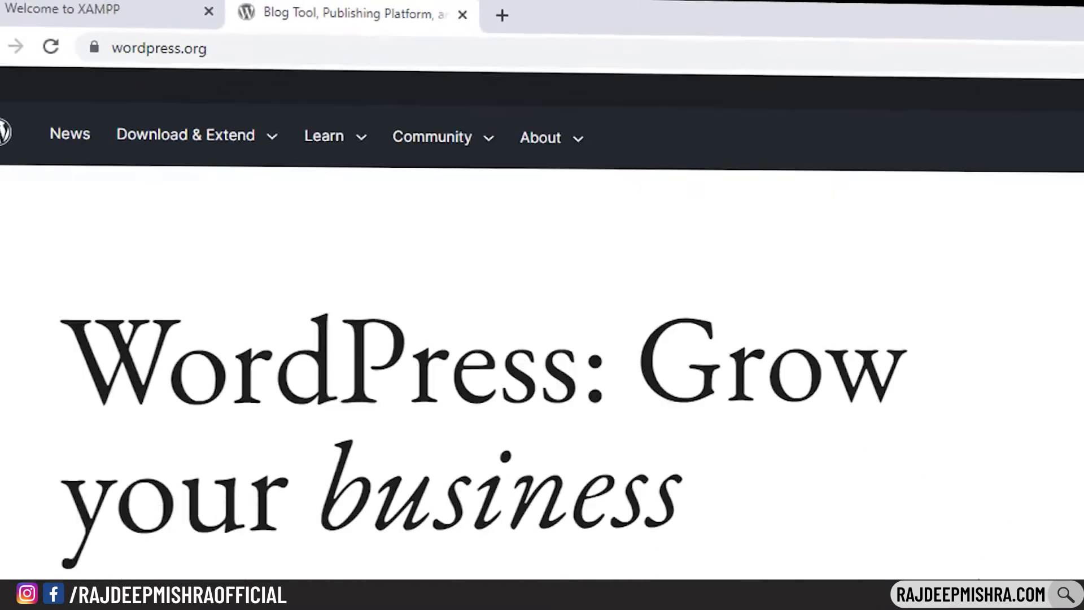
left_click(148, 505)
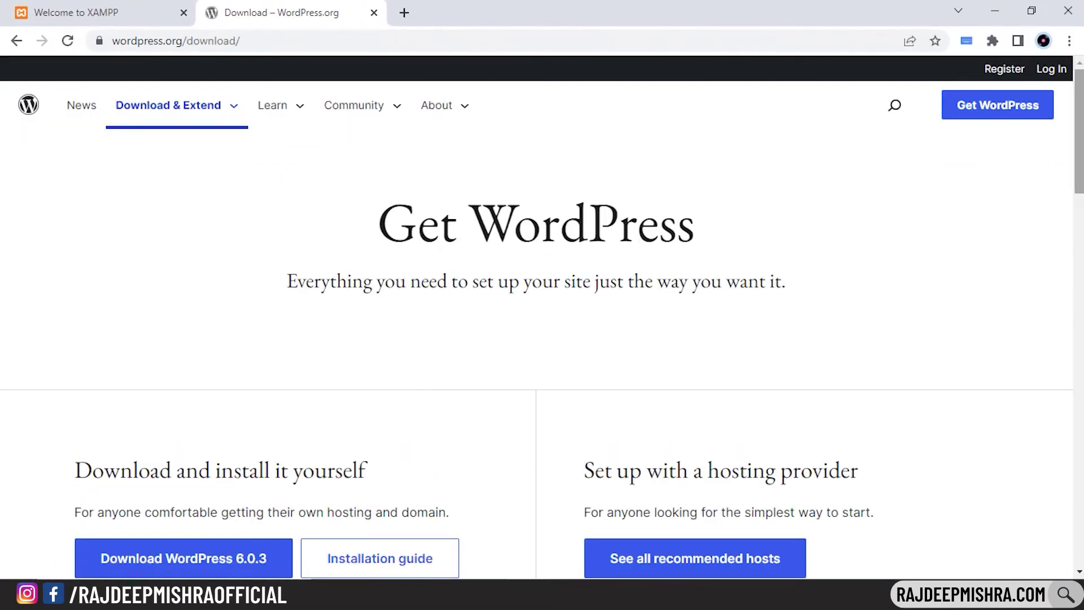
scroll(536, 338, "down", 3)
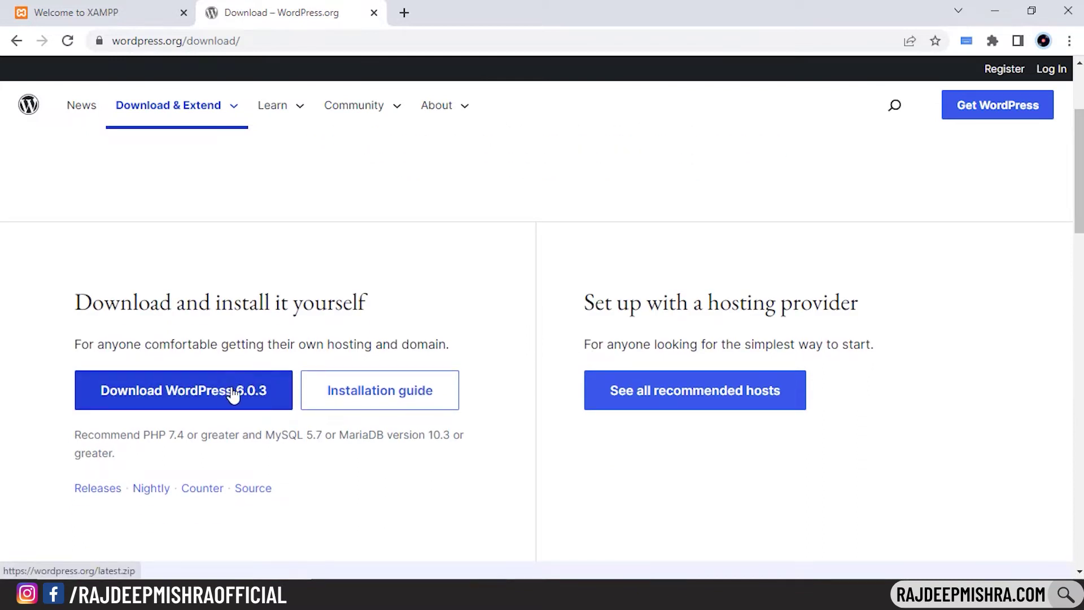
left_click(275, 398)
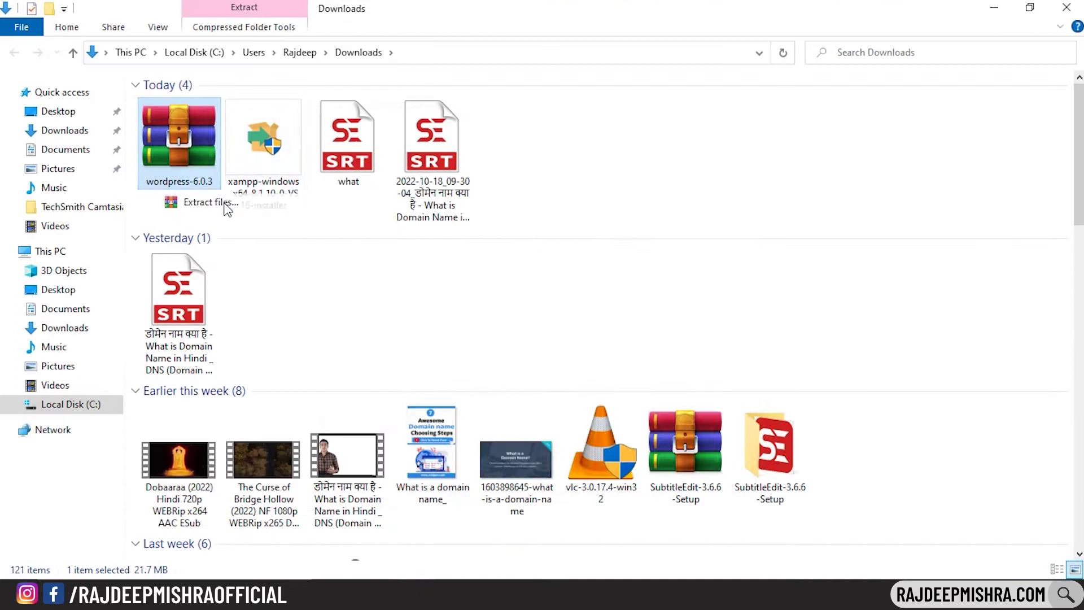
Extract wordpress-6.0.3.zip into Downloads and open its inner wordpress folder
left_click(213, 203)
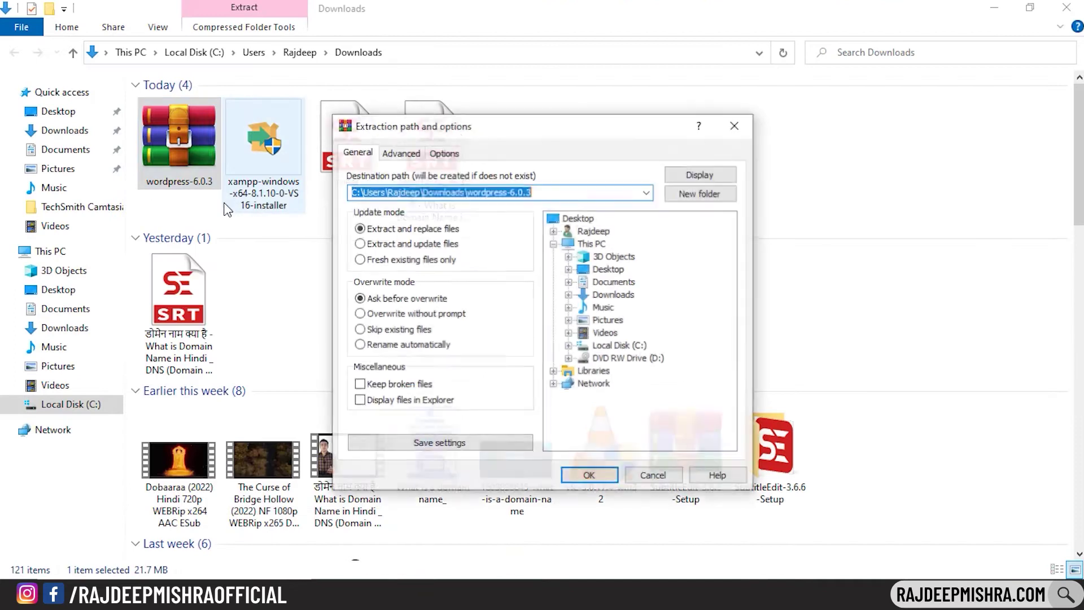
left_click(613, 479)
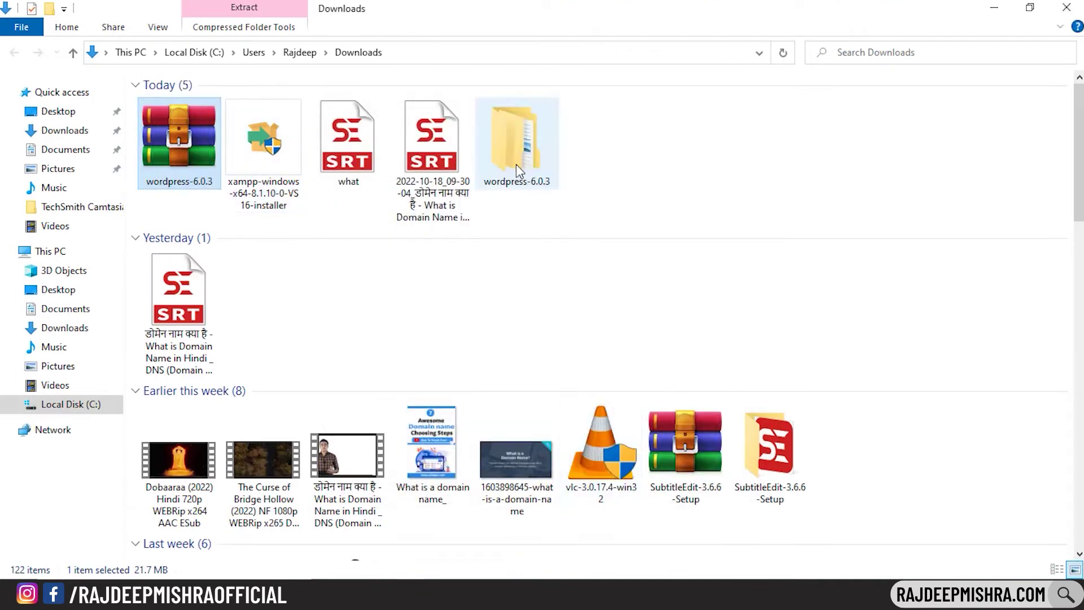
double_click(516, 164)
double_click(388, 107)
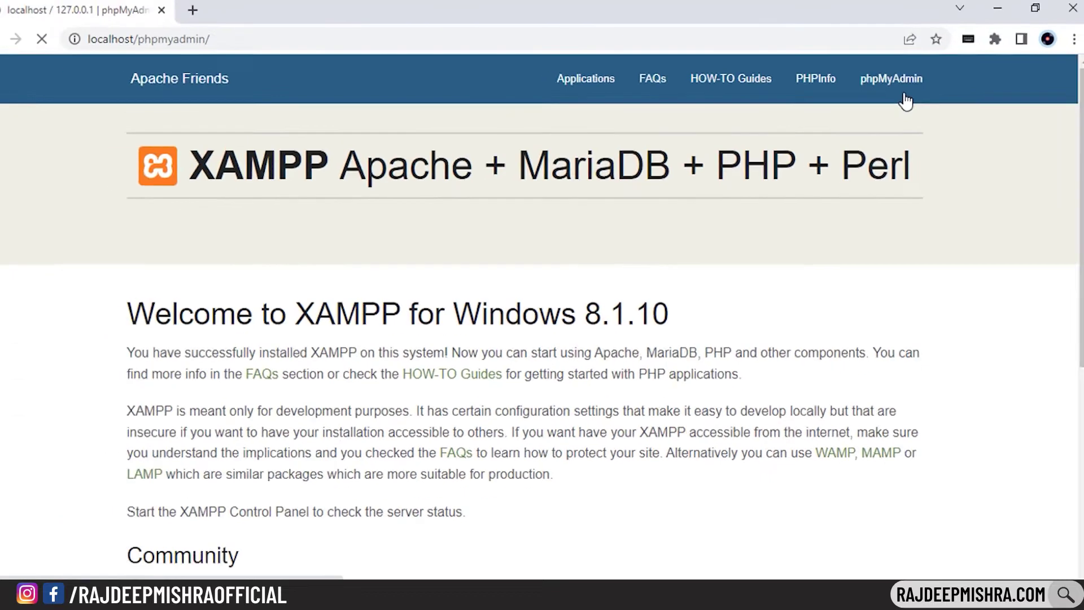
Open phpMyAdmin from the XAMPP dashboard and create a database named wordpressdb
left_click(906, 104)
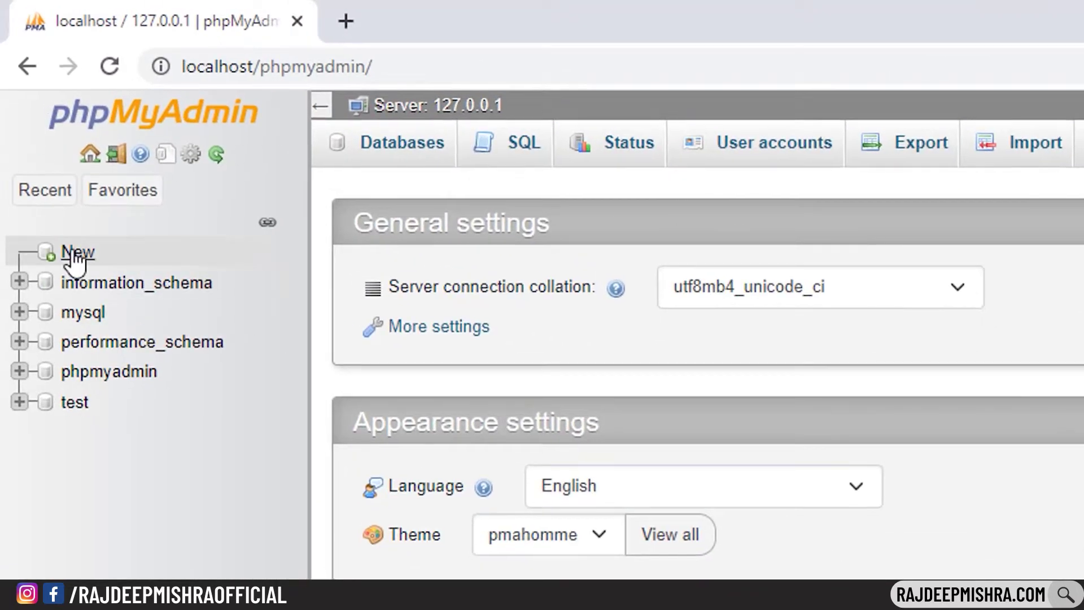
left_click(52, 156)
type("wordpressdb")
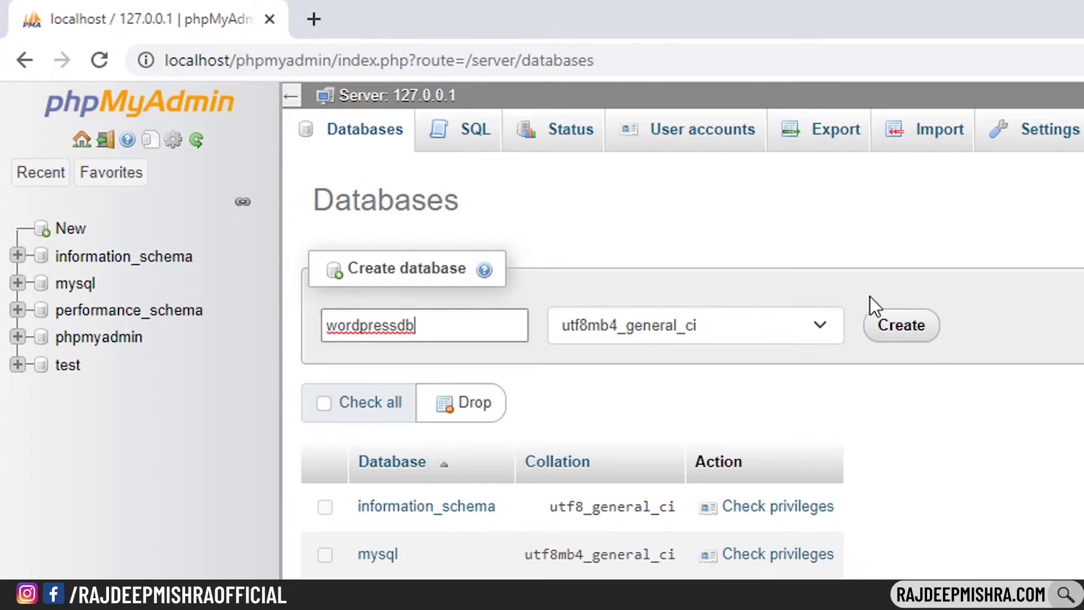
left_click(906, 328)
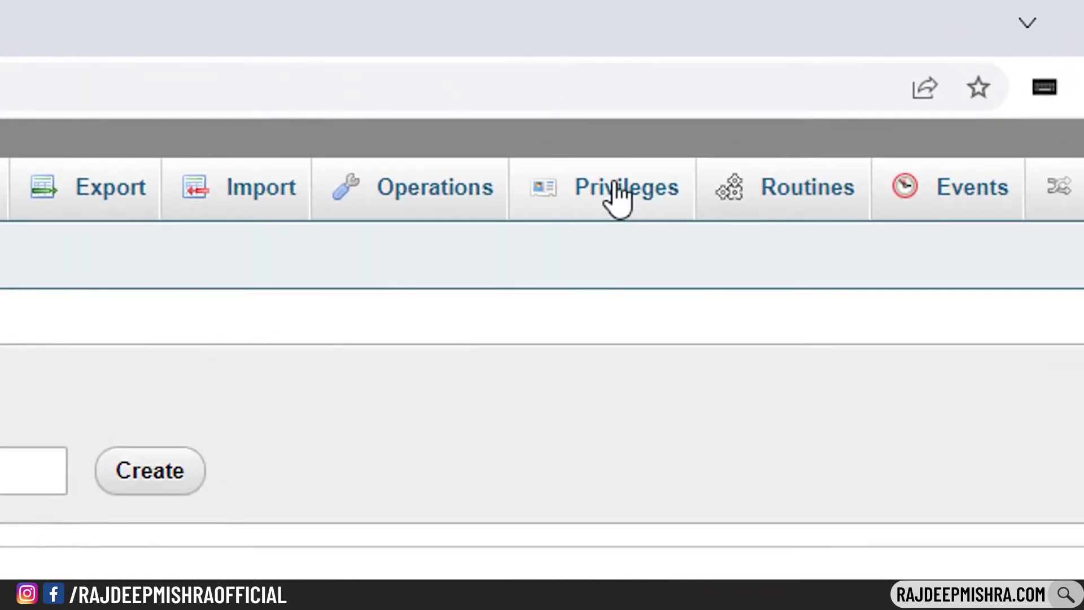
Add a user account with a username and password, granted all privileges on wordpressdb
left_click(766, 89)
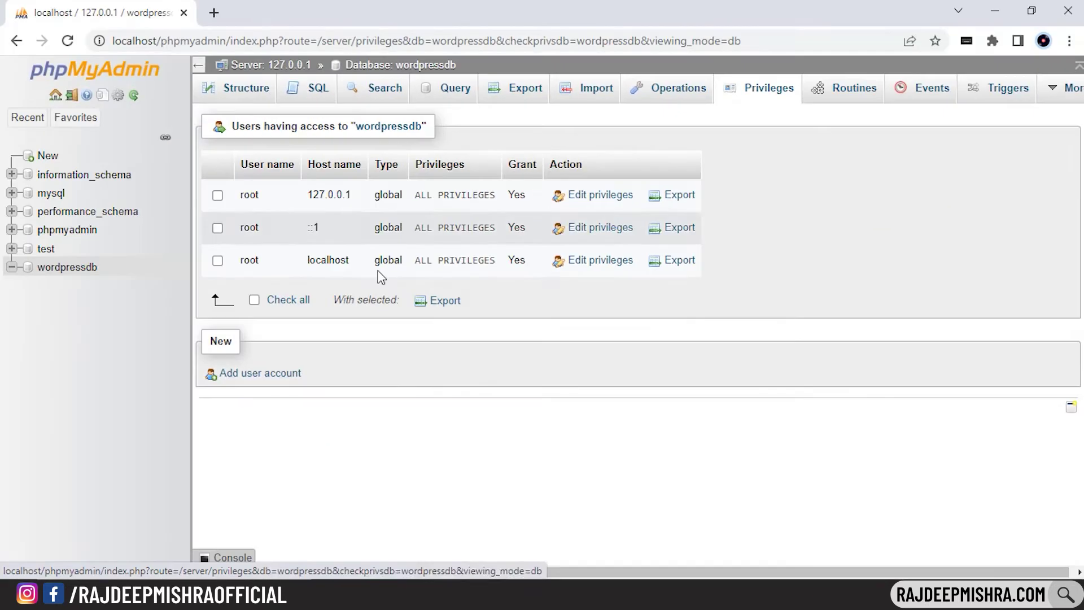
left_click(113, 556)
type("rajdeepmishra")
left_click(419, 452)
type("•••••••••••••")
left_click(422, 516)
type("•••••••••••••")
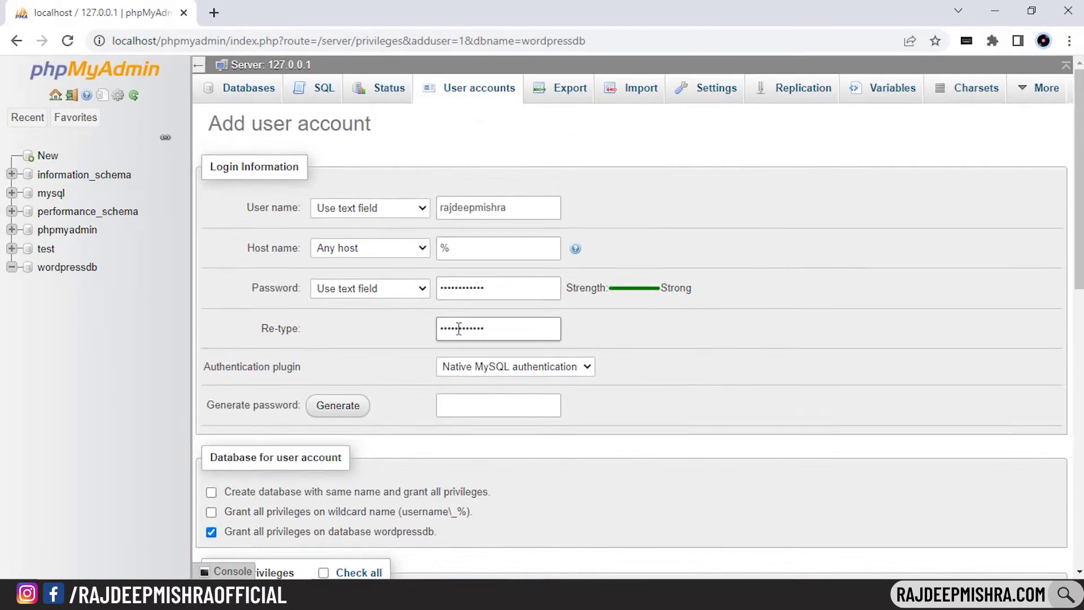
scroll(621, 339, "down", 15)
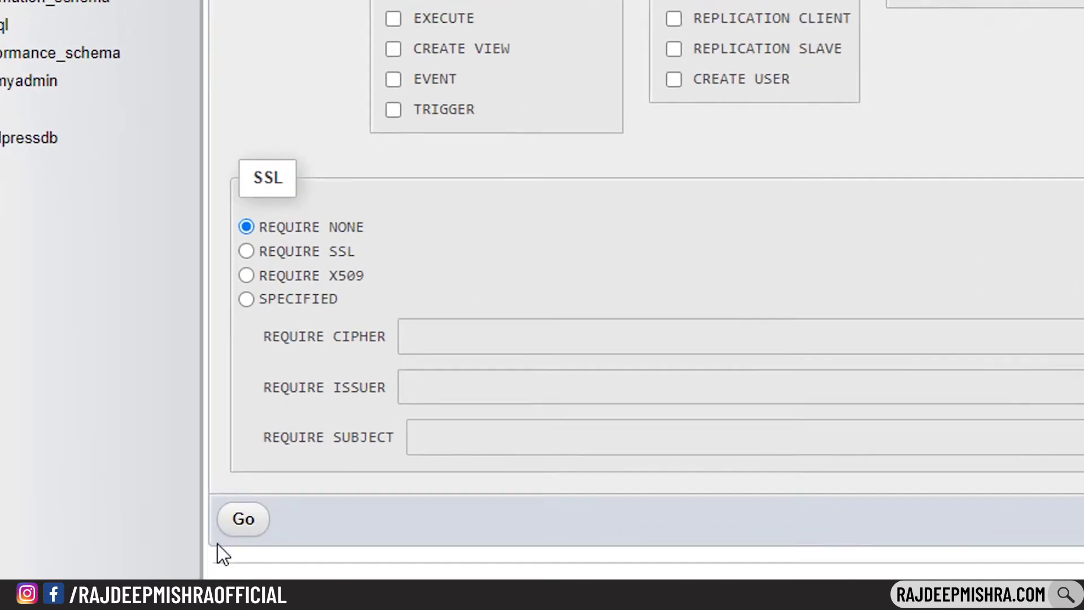
left_click(243, 519)
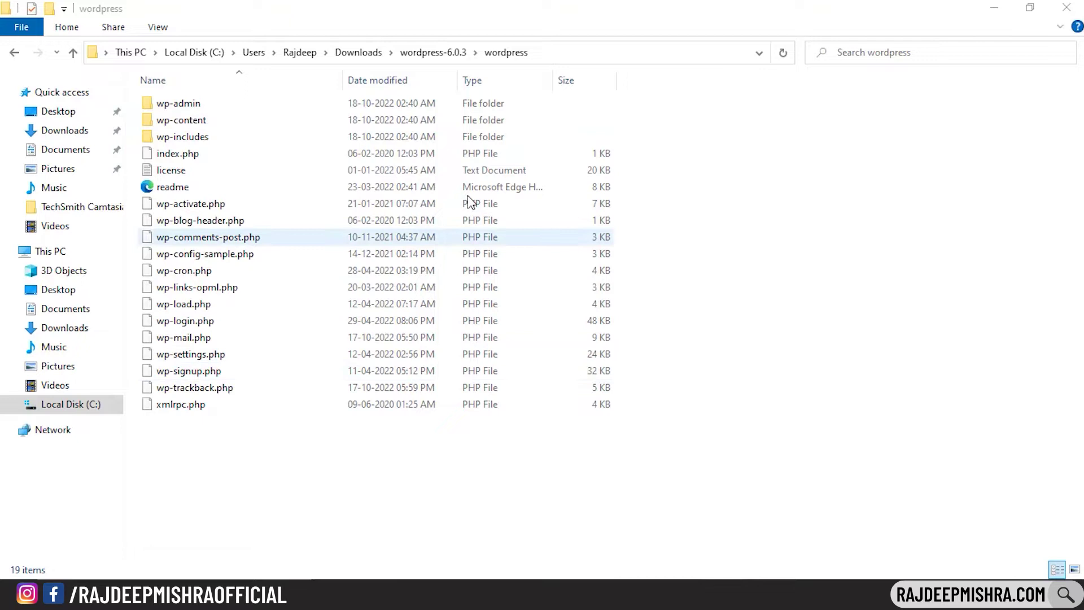
Copy the extracted wordpress folder and paste it into C:\xampp\htdocs
left_click(433, 52)
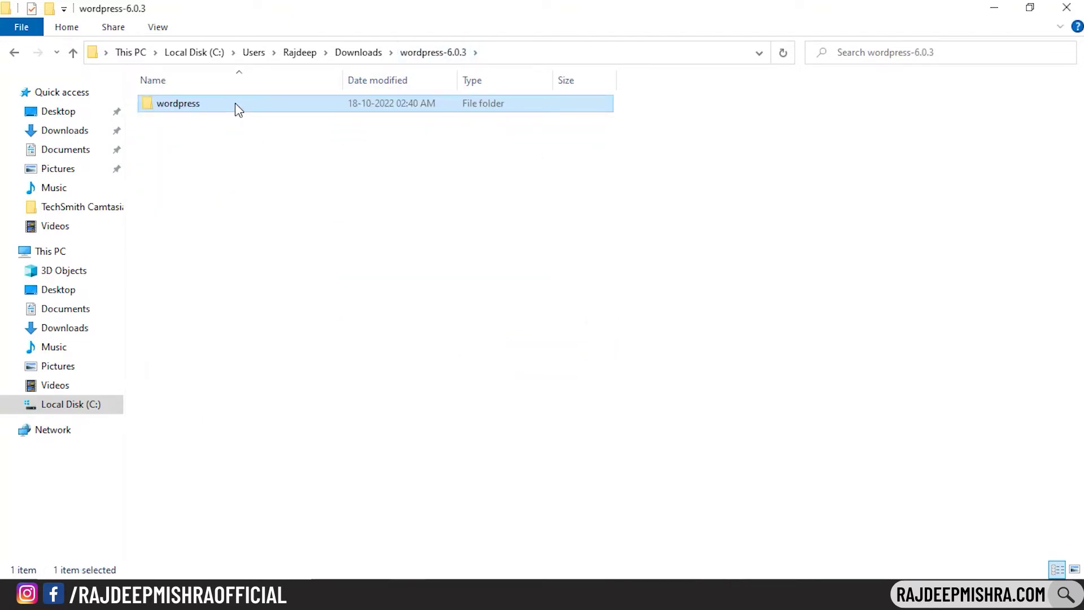
right_click(236, 104)
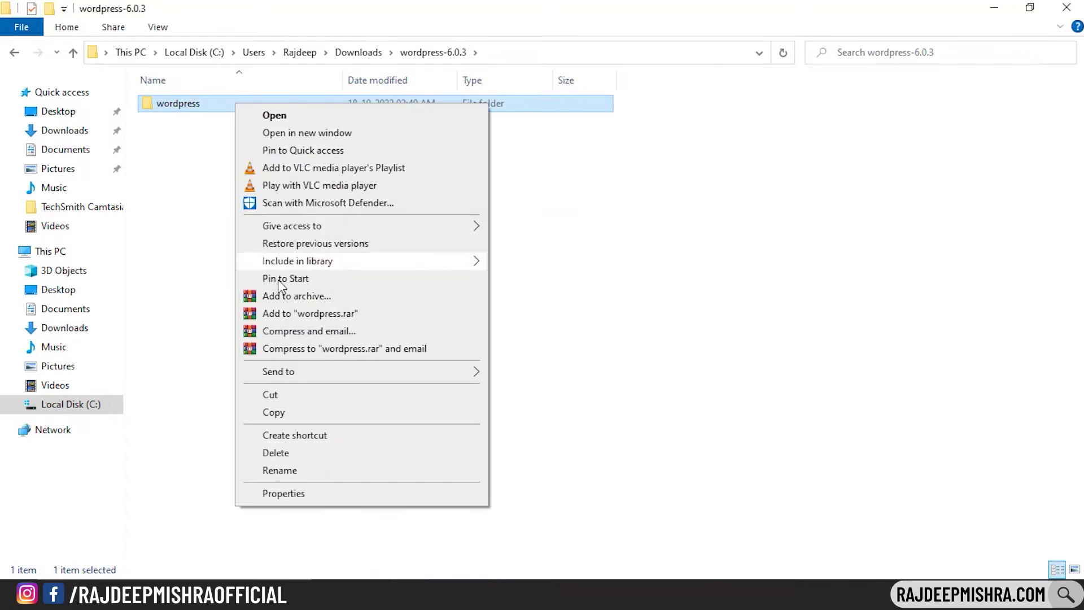
left_click(331, 420)
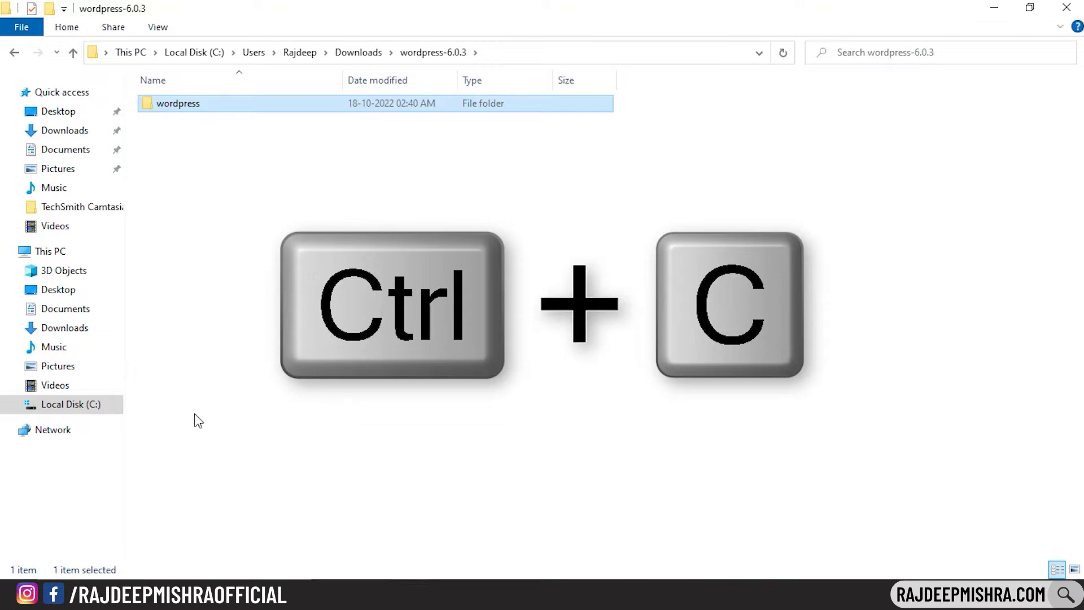
left_click(105, 409)
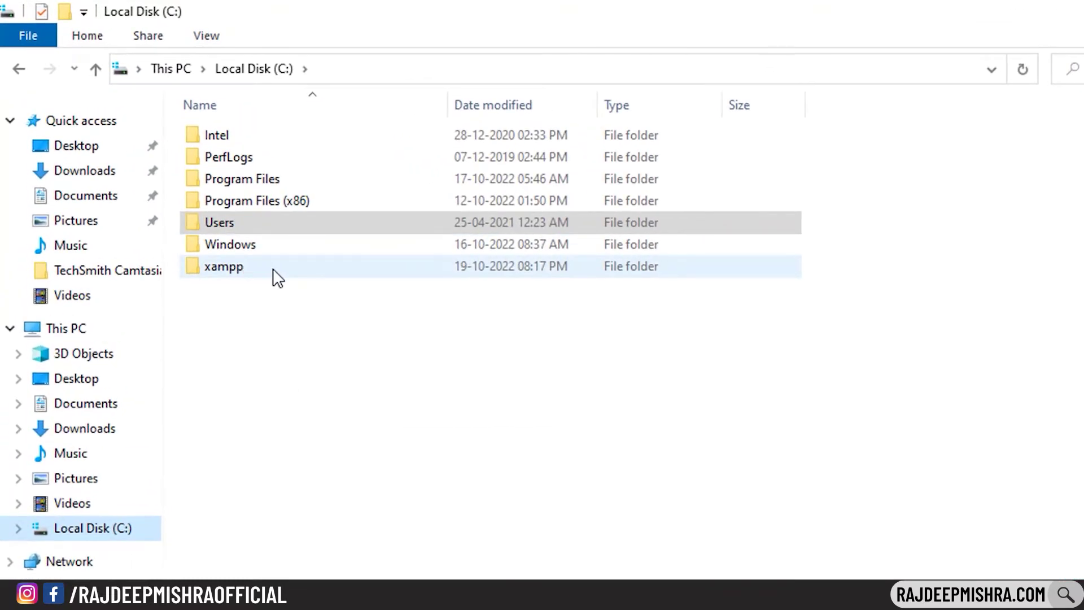
left_click(273, 268)
double_click(284, 267)
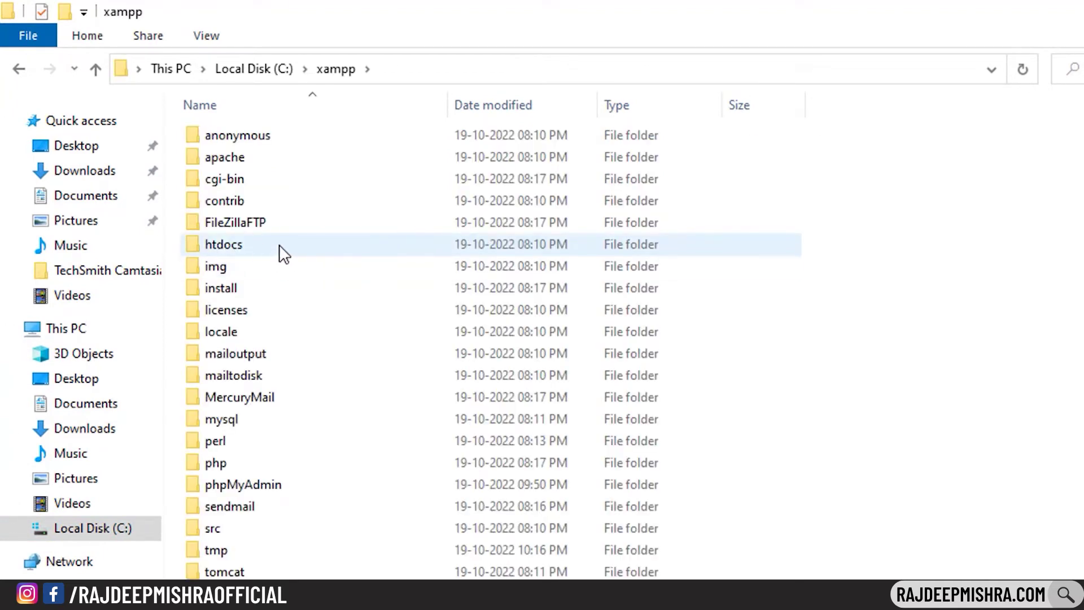
double_click(283, 248)
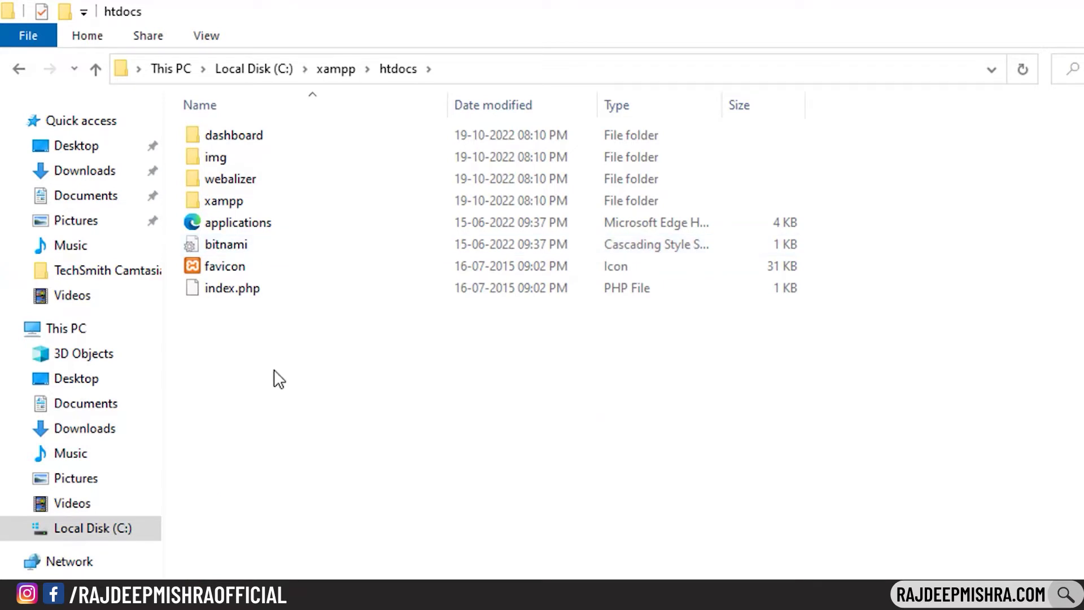
key("ctrl+v")
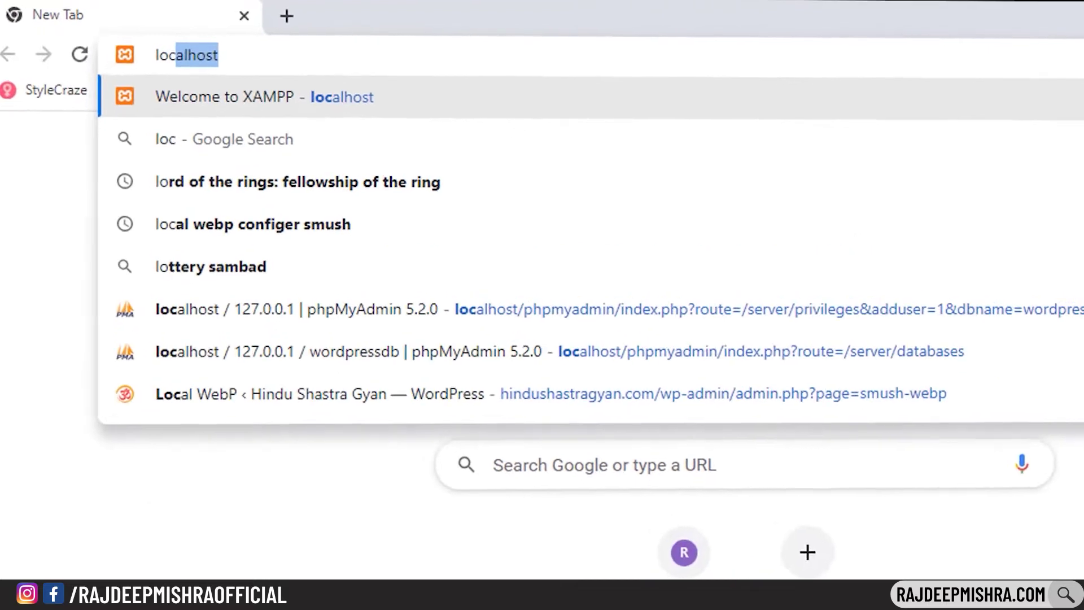
Load localhost/wordpress and continue WordPress setup in English (United States)
type("alhost/")
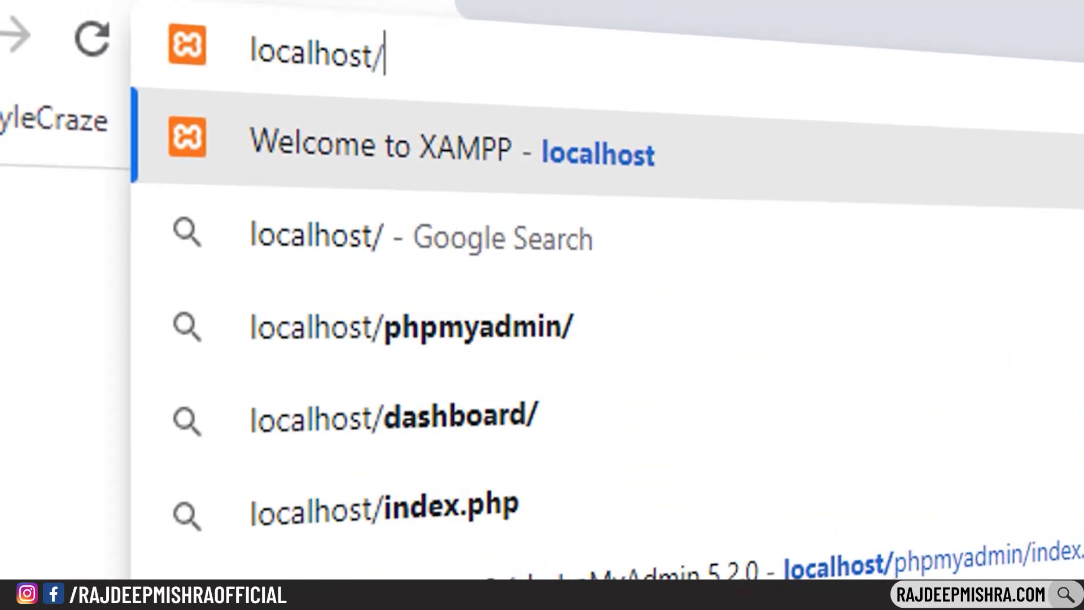
type("wordpress")
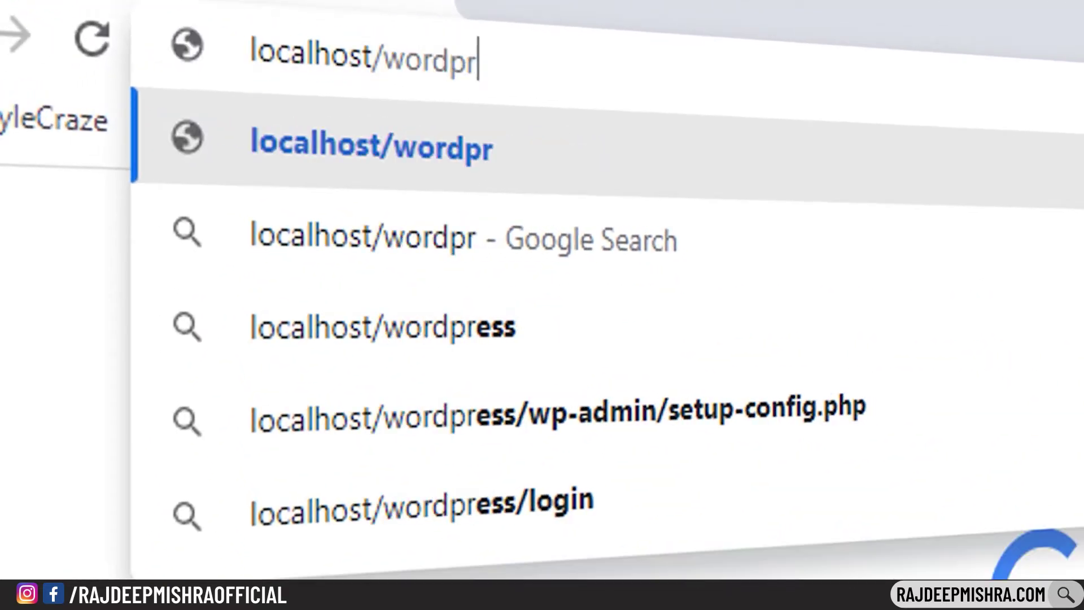
key("Return")
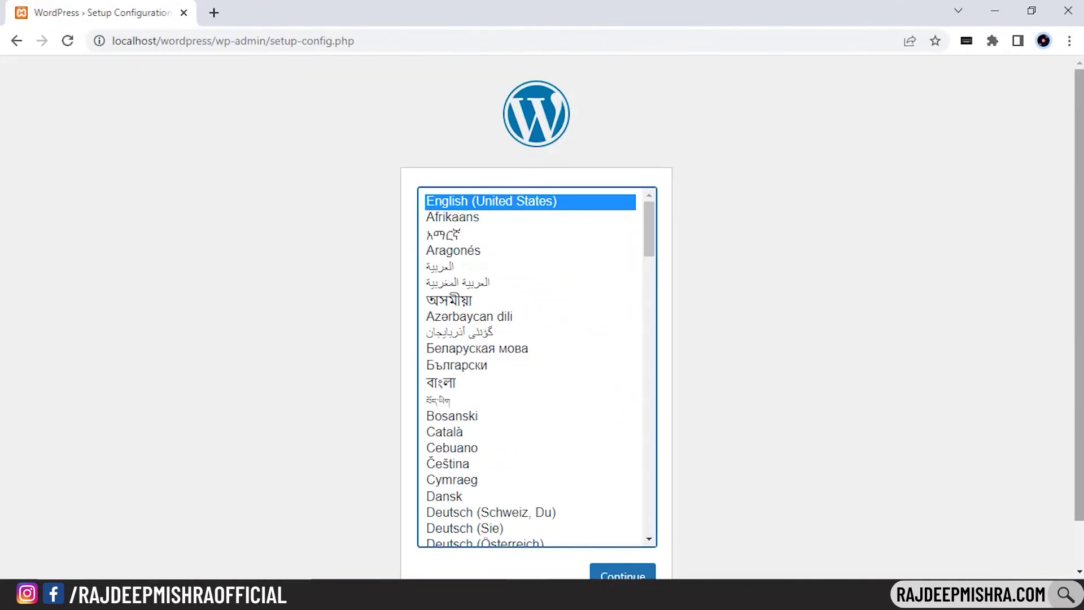
scroll(666, 467, "down", 1)
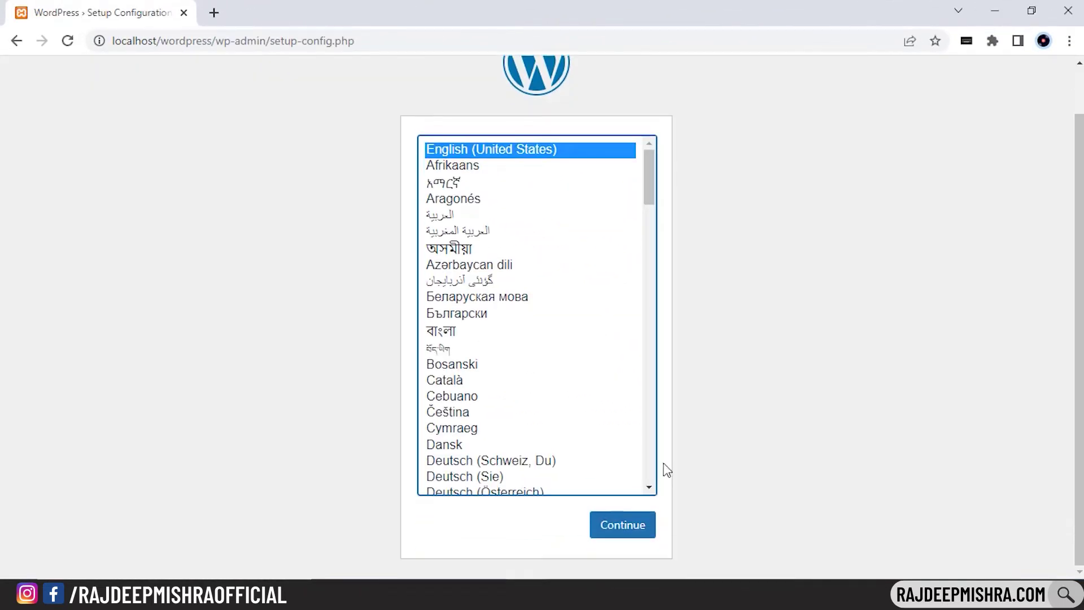
left_click(623, 538)
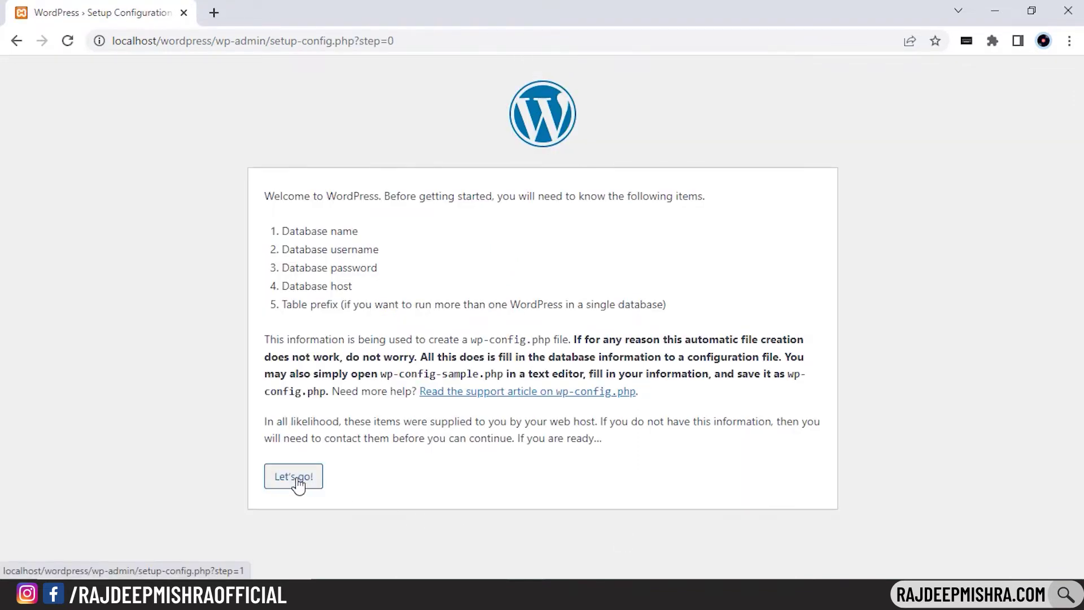
Submit database name wordpressdb with the database username and password, then start the installation
left_click(295, 477)
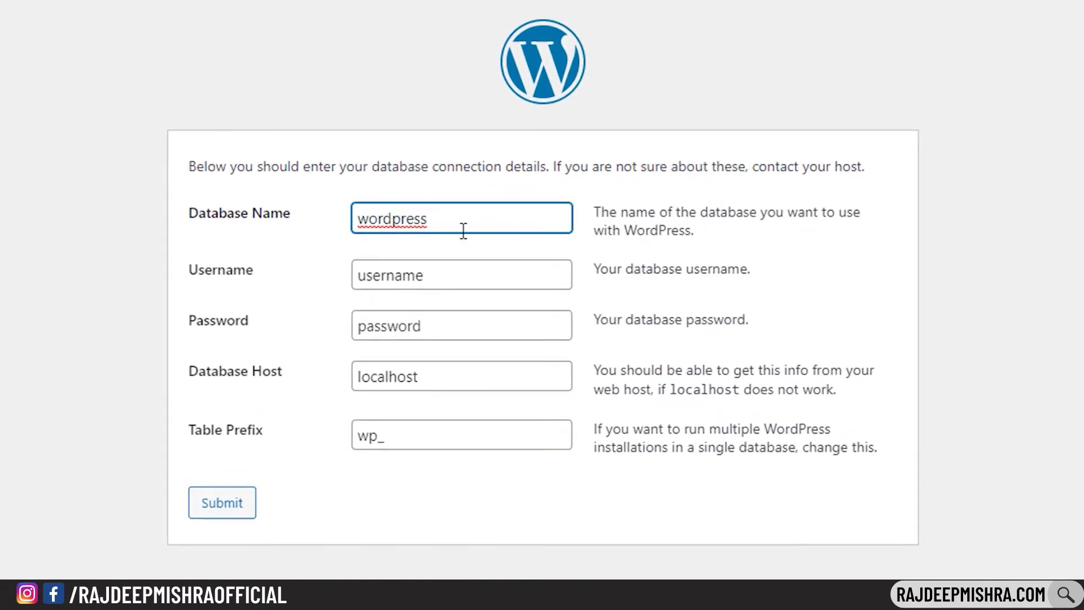
left_click(471, 213)
type("db")
left_click(420, 275)
type("rajdeepmishra")
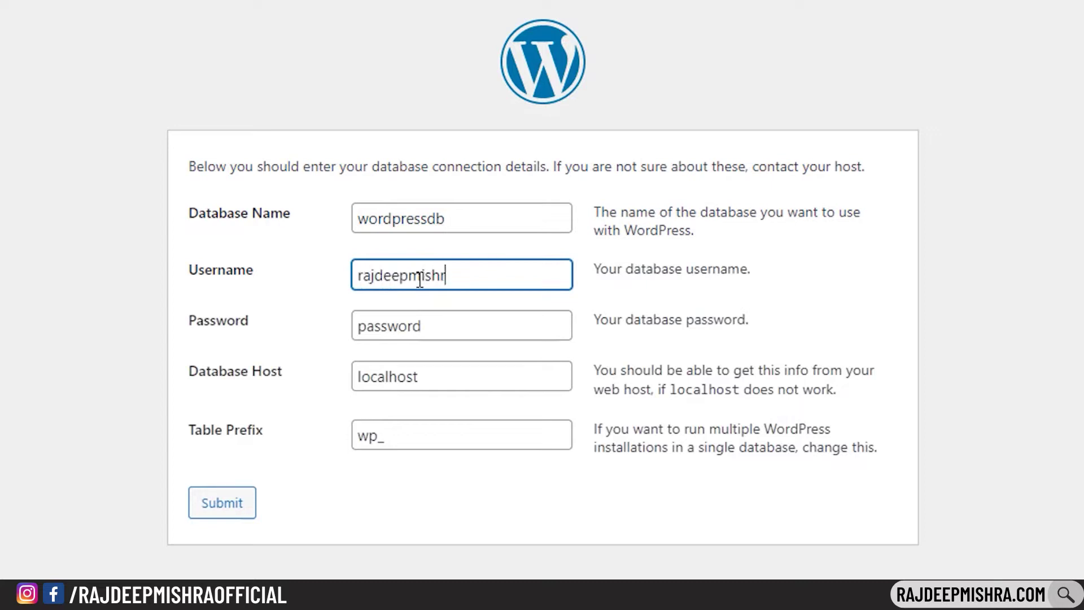
double_click(409, 321)
type("password")
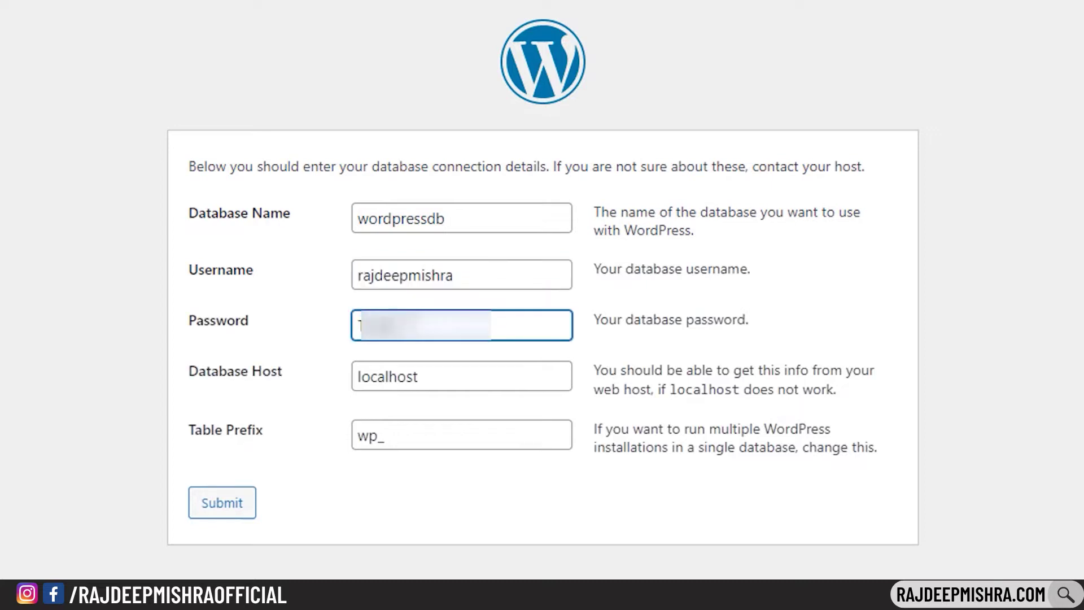
left_click(389, 500)
left_click(218, 511)
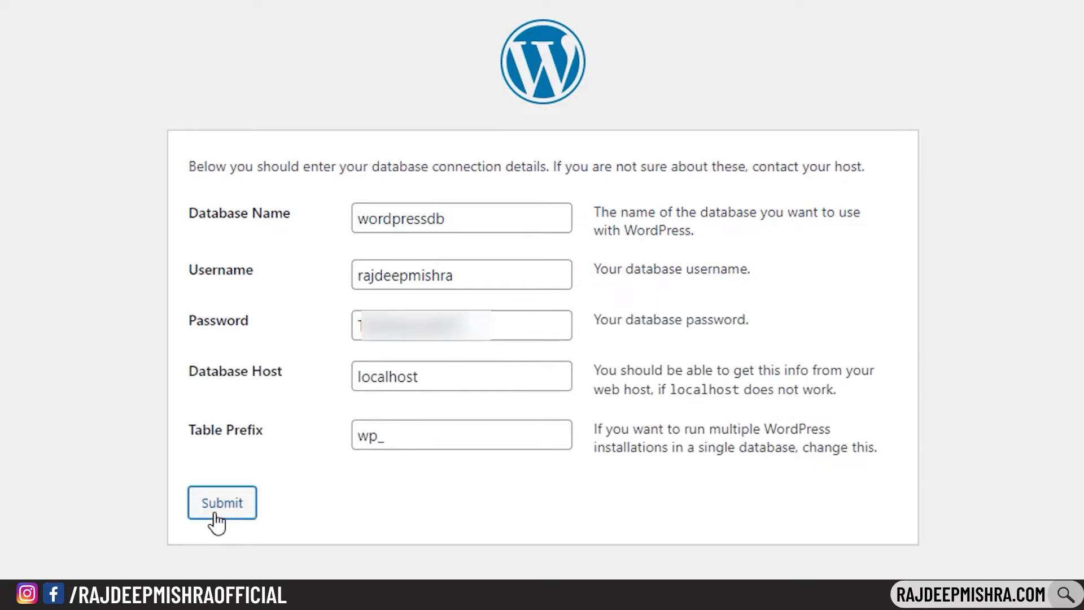
left_click(284, 250)
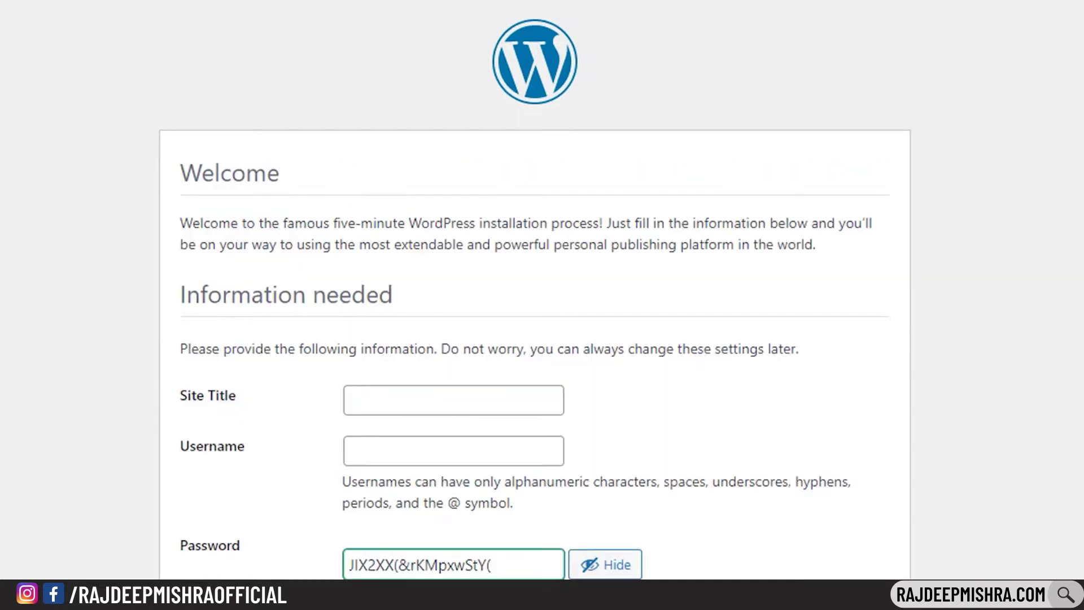
Install WordPress with a site title, admin username, pasted password and admin e-mail, then proceed to login
scroll(526, 251, "down", 4)
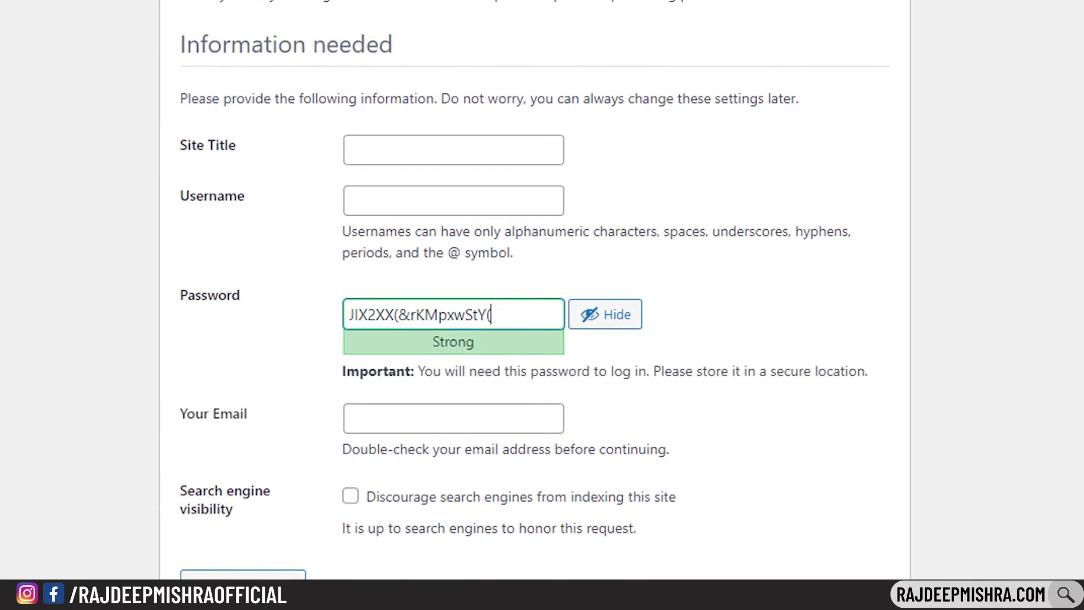
left_click(457, 146)
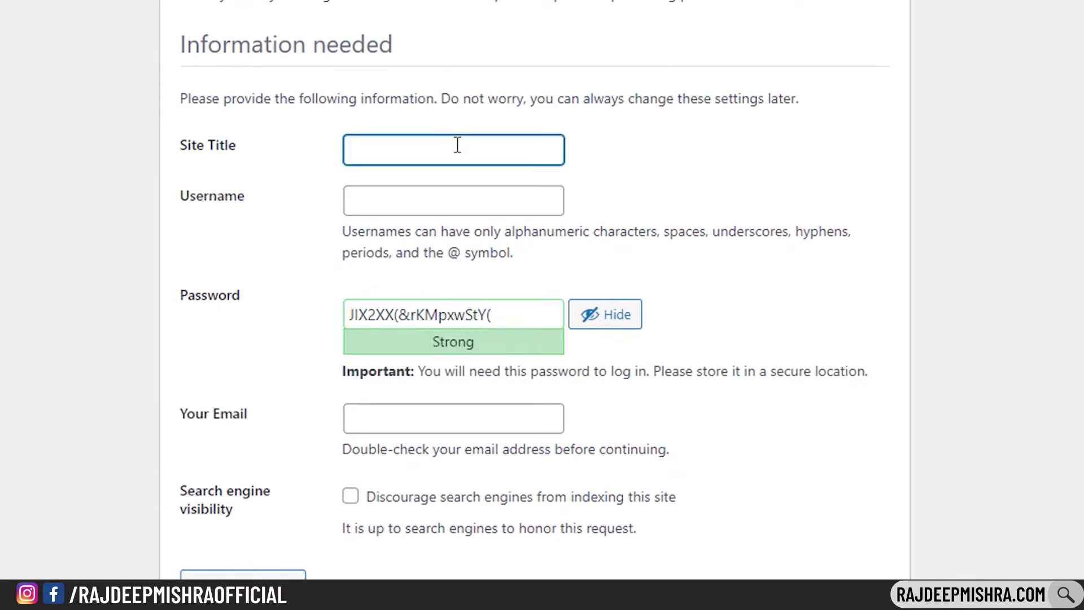
type("Rajdeep Mishra")
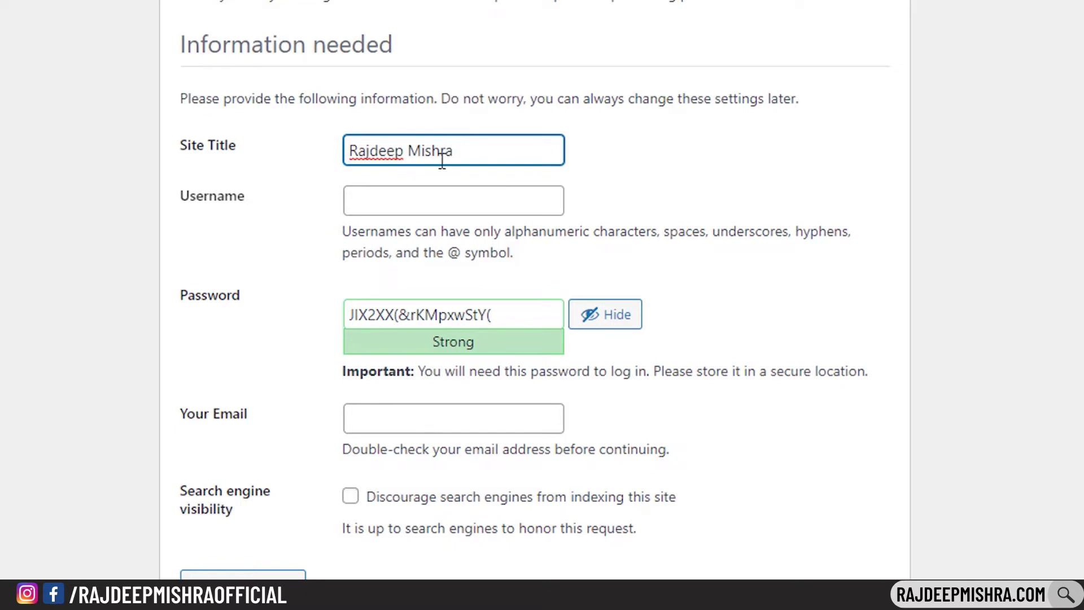
left_click(421, 199)
type("rajdeepmishra")
triple_click(497, 314)
key("ctrl+v")
left_click(442, 412)
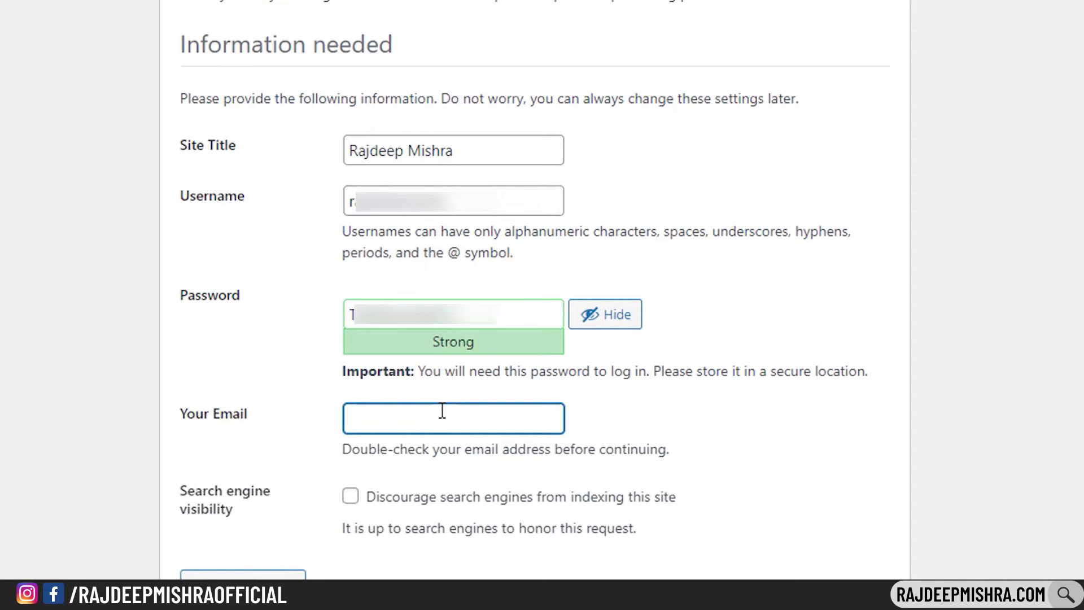
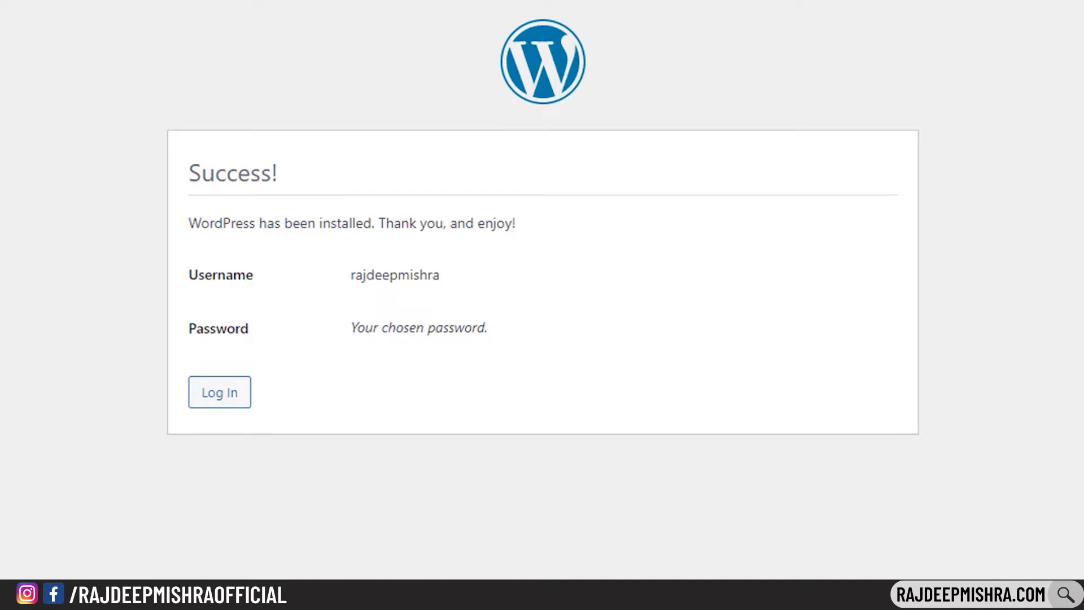
left_click(214, 400)
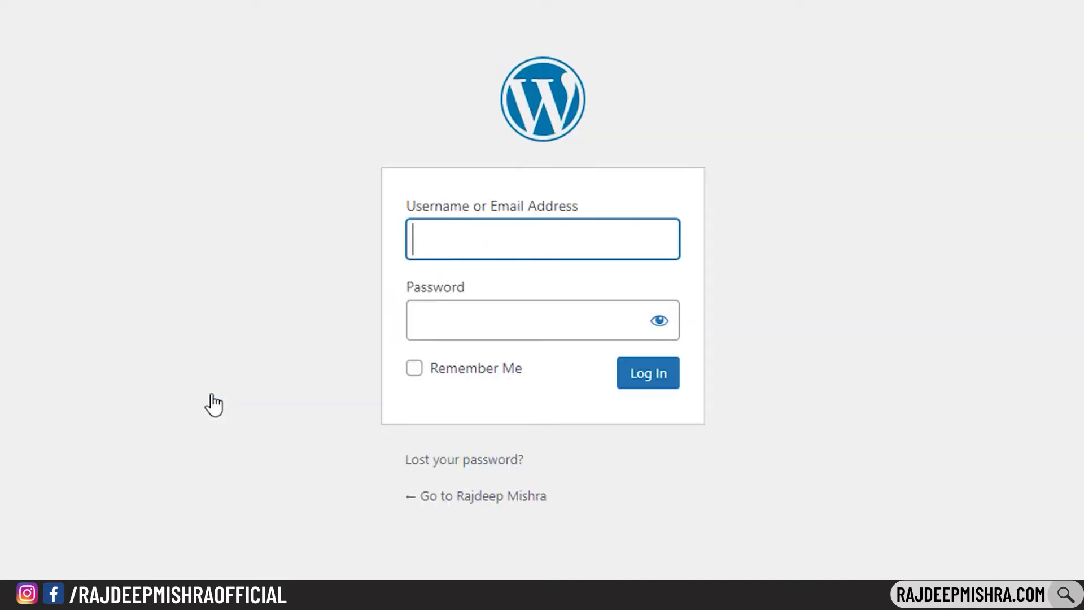
Log in to WordPress with the admin username and password
type("rajdeepmishra")
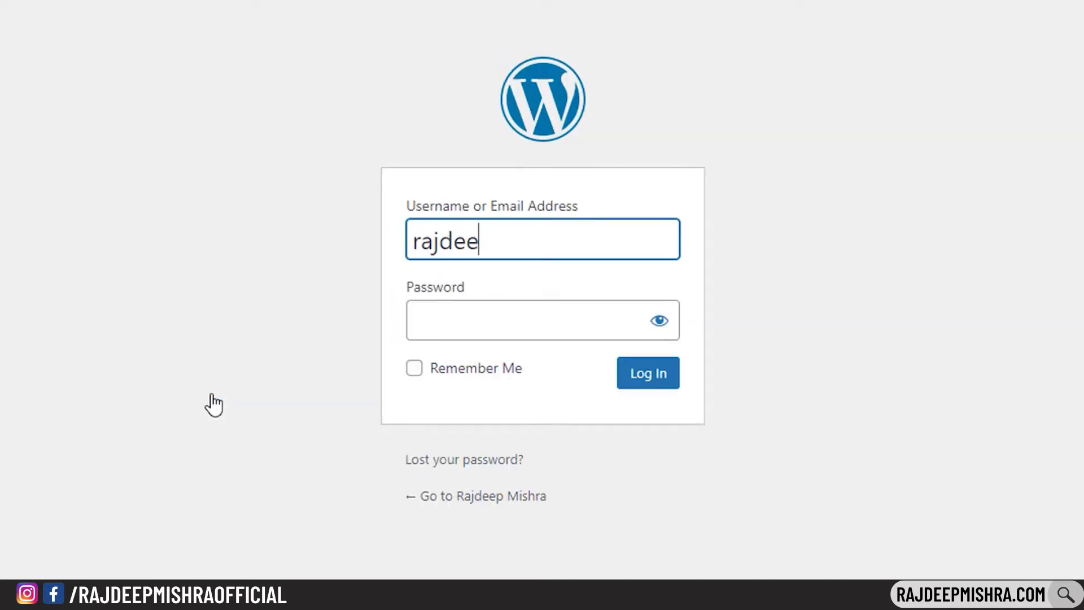
left_click(465, 316)
type("**********")
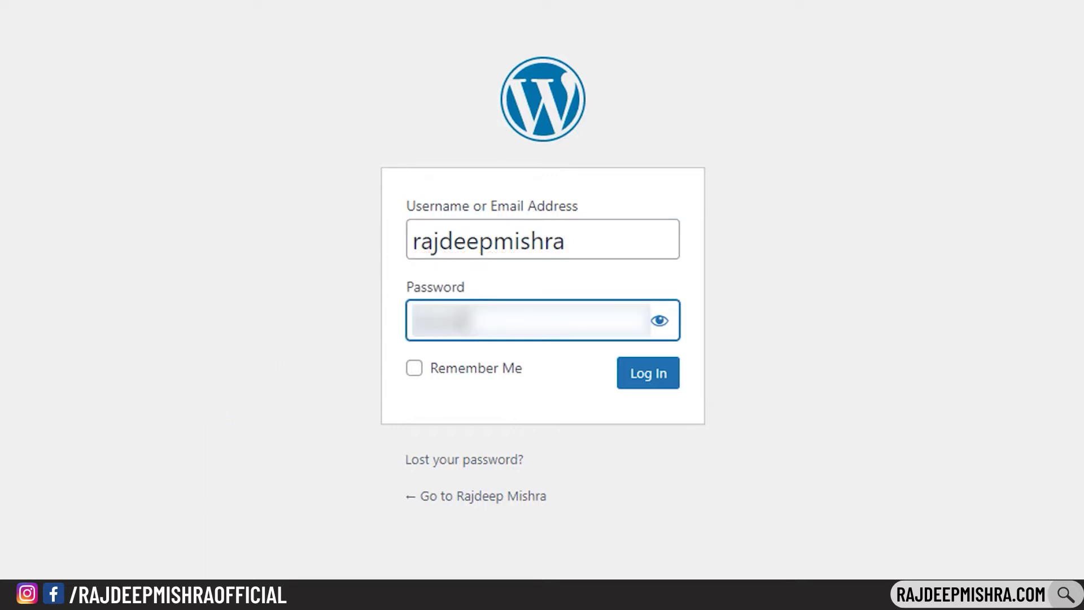
type("***")
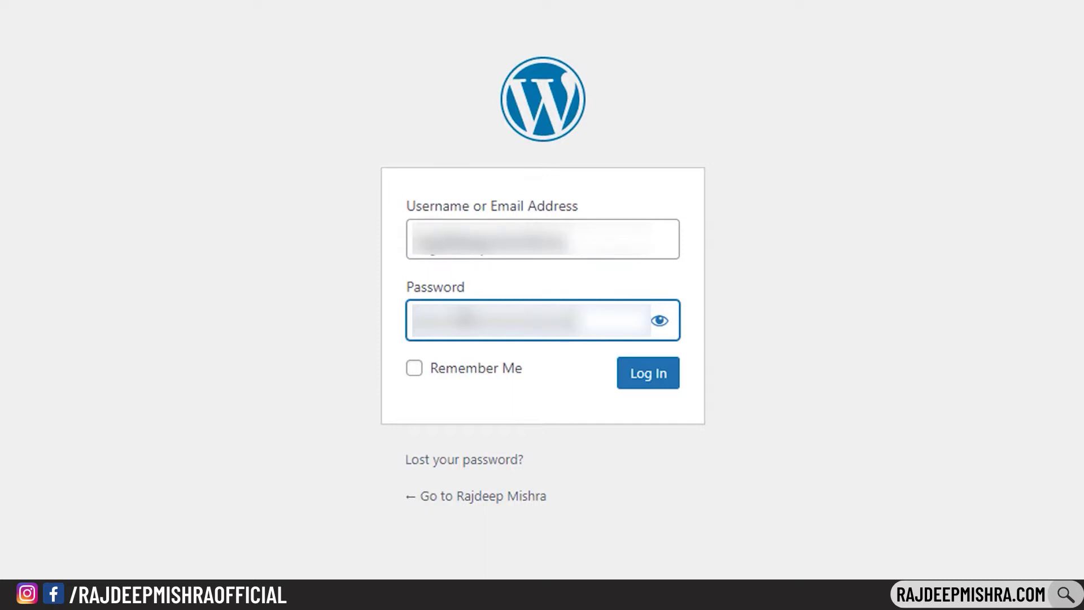
key("Return")
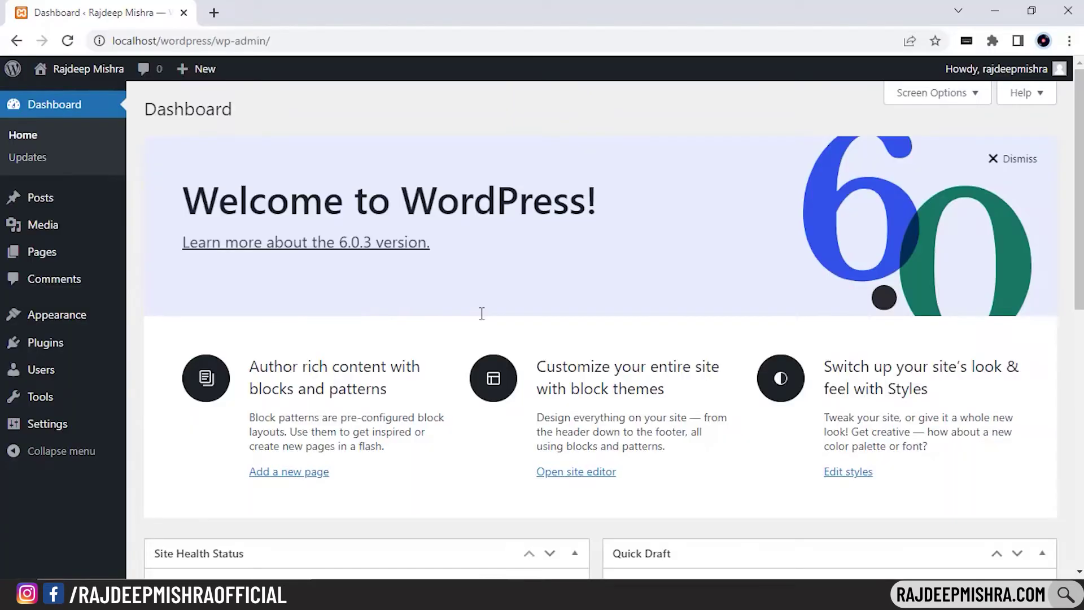
Open Visit Site in a new tab, look over the front page, and return to the Dashboard
mouse_move(85, 68)
right_click(81, 95)
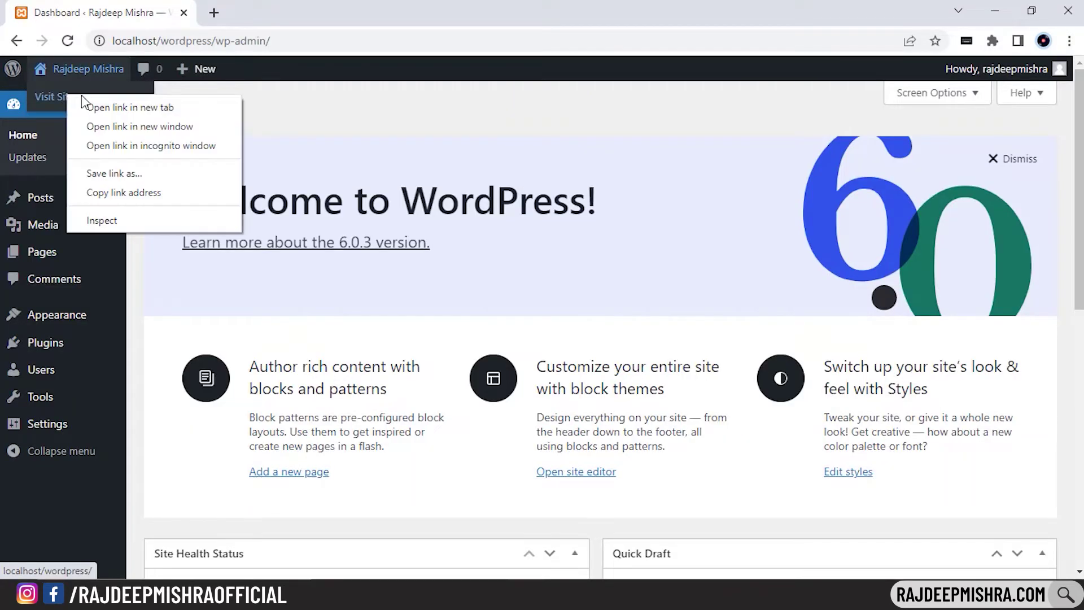
left_click(108, 106)
left_click(261, 8)
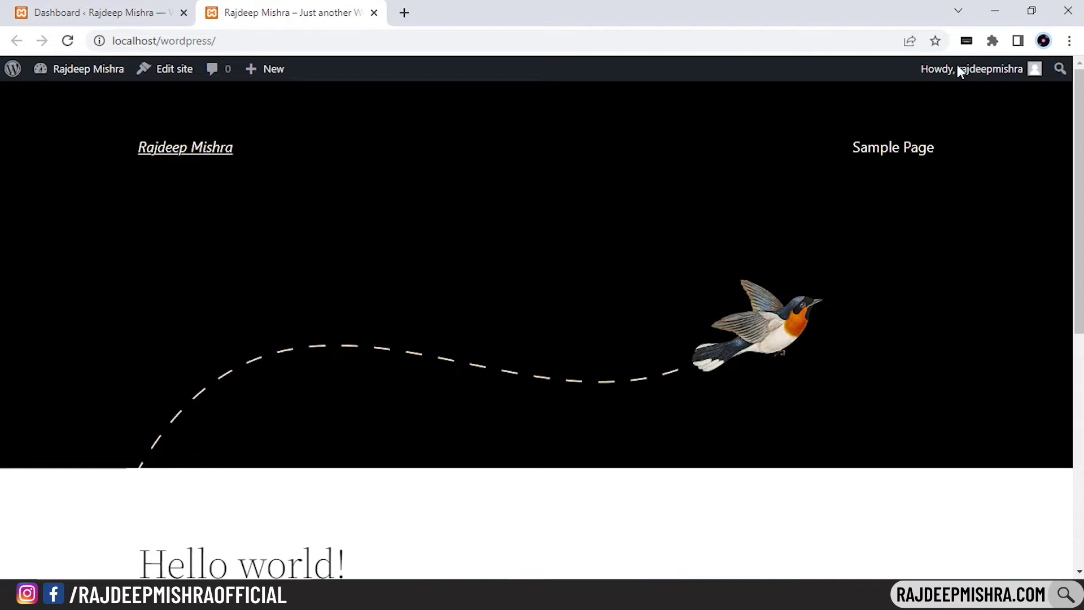
scroll(542, 328, "down", 8)
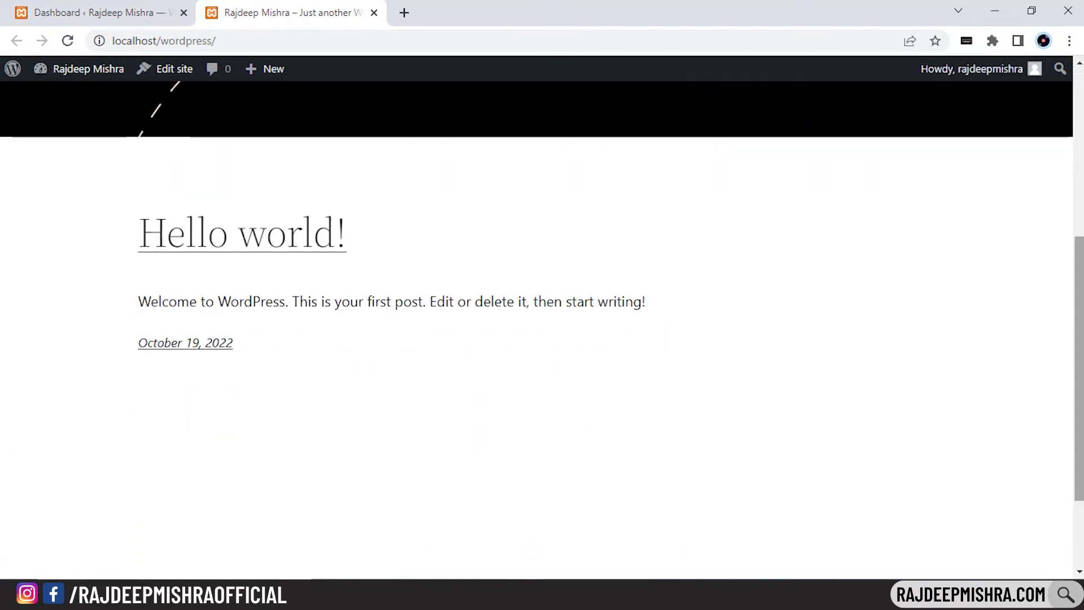
scroll(605, 237, "up", 8)
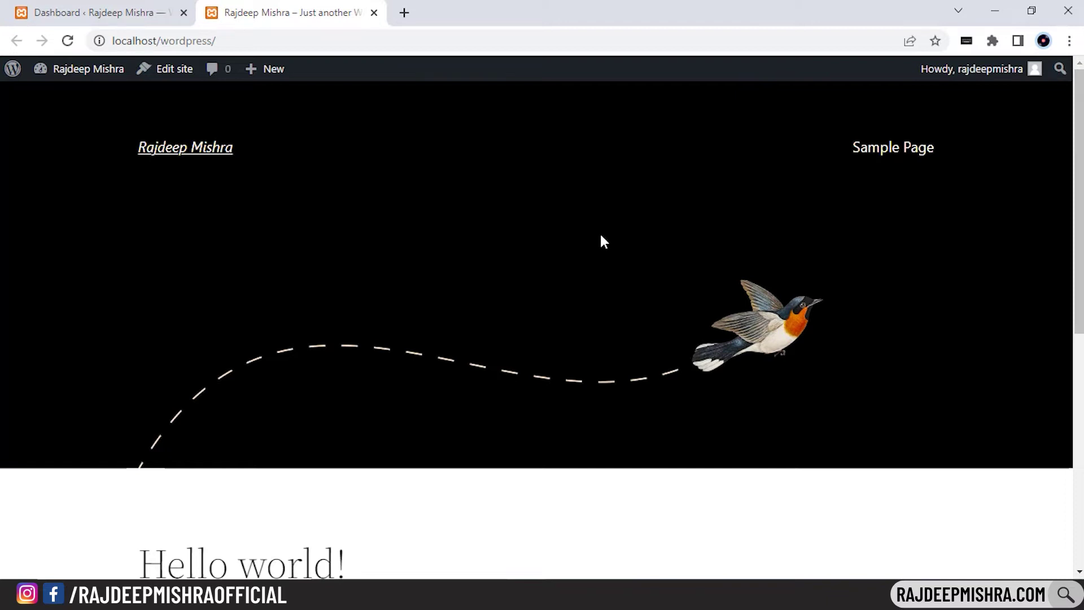
left_click(124, 7)
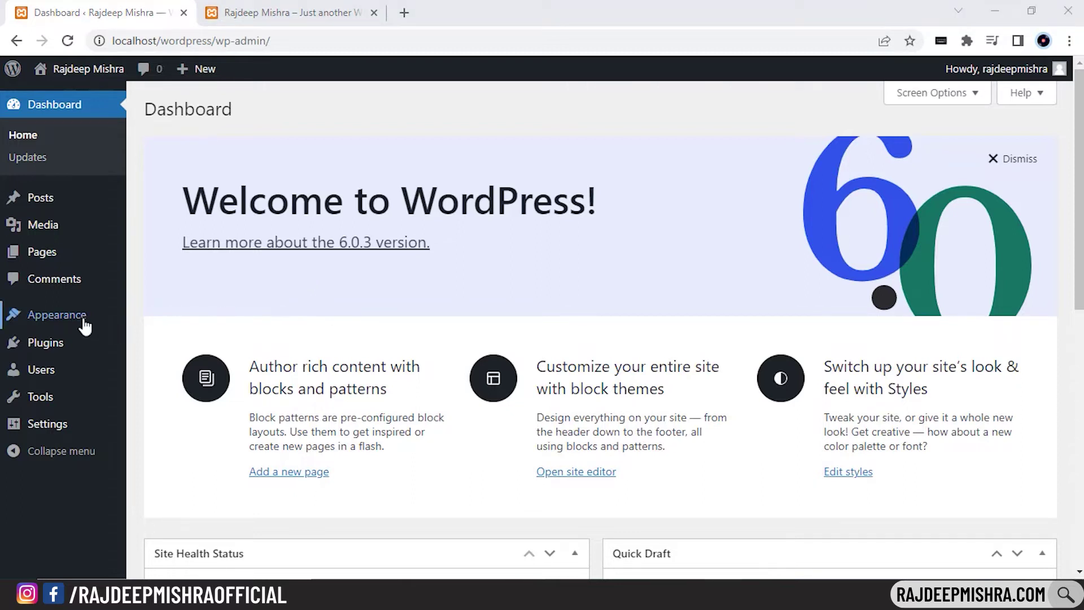
Install and activate the Minimalist Newspaper theme, then reload the front-page tab to see it
mouse_move(82, 321)
left_click(150, 320)
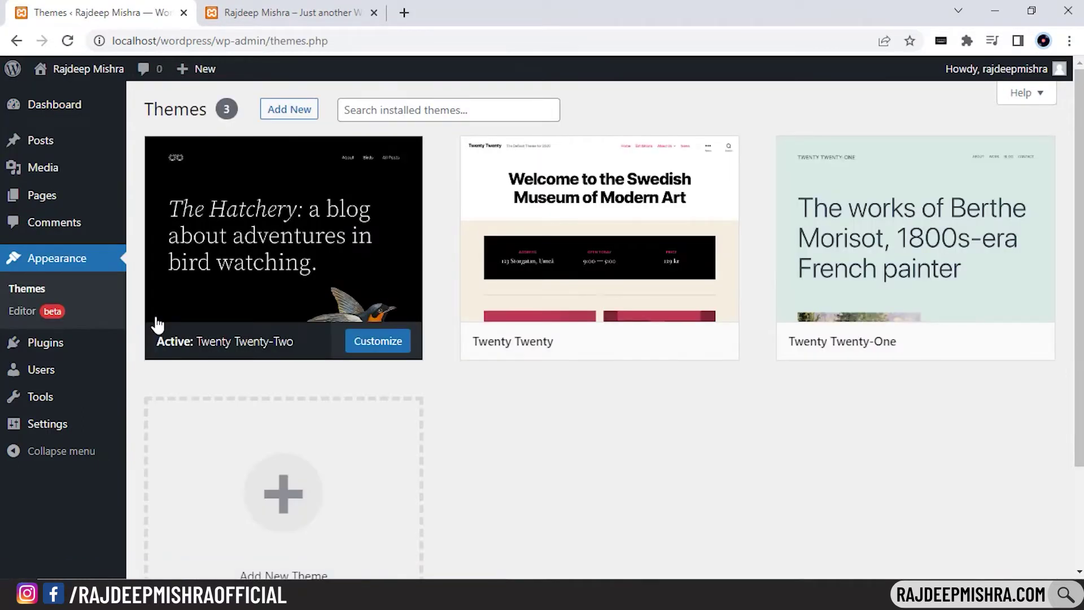
left_click(290, 109)
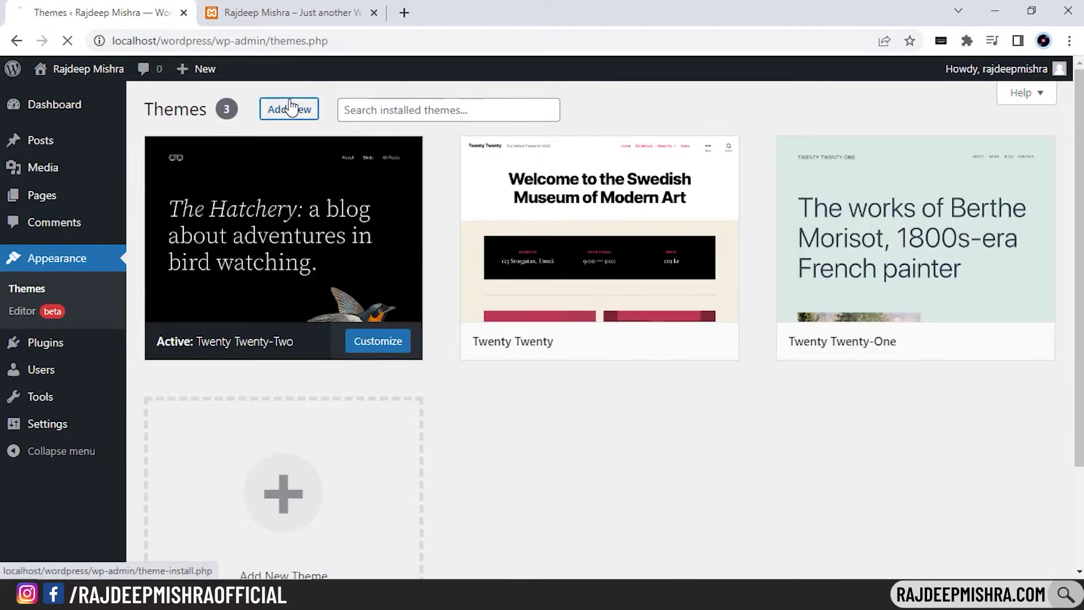
scroll(600, 329, "down", 20)
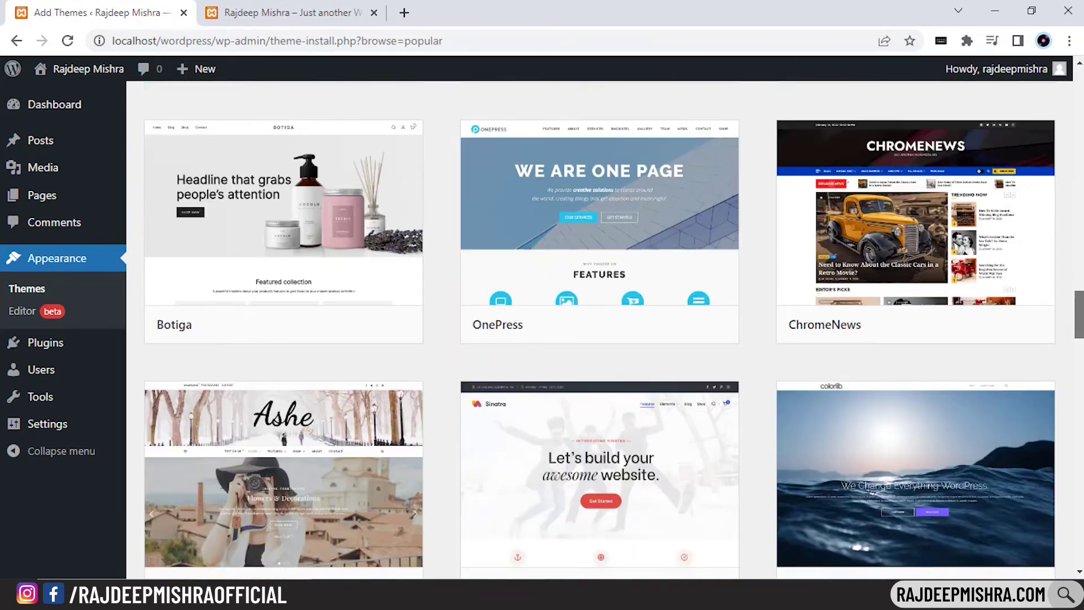
scroll(637, 402, "down", 8)
left_click(637, 378)
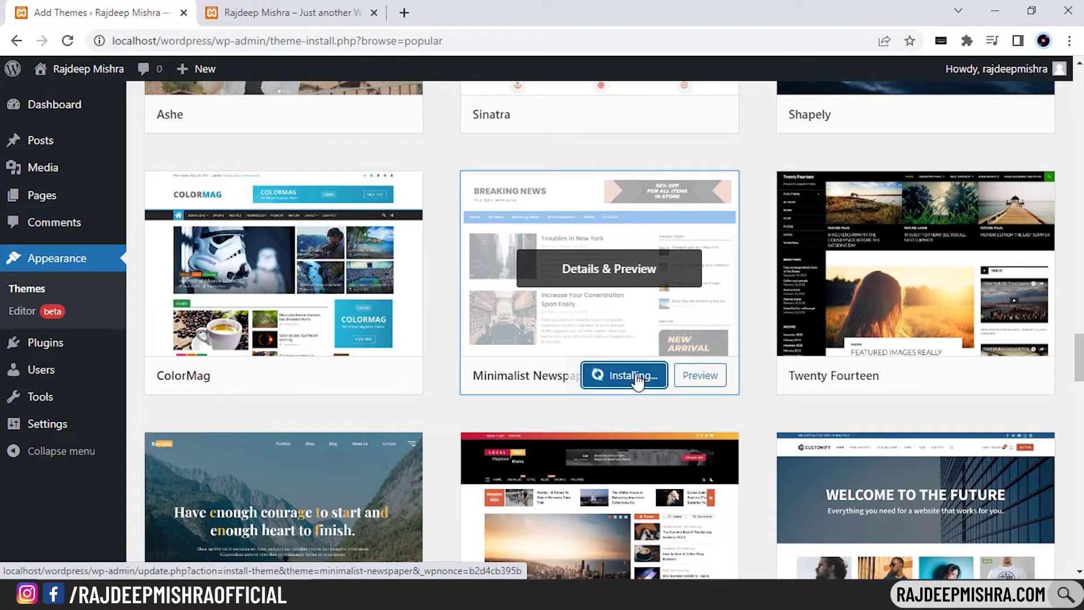
left_click(637, 379)
left_click(288, 13)
left_click(68, 40)
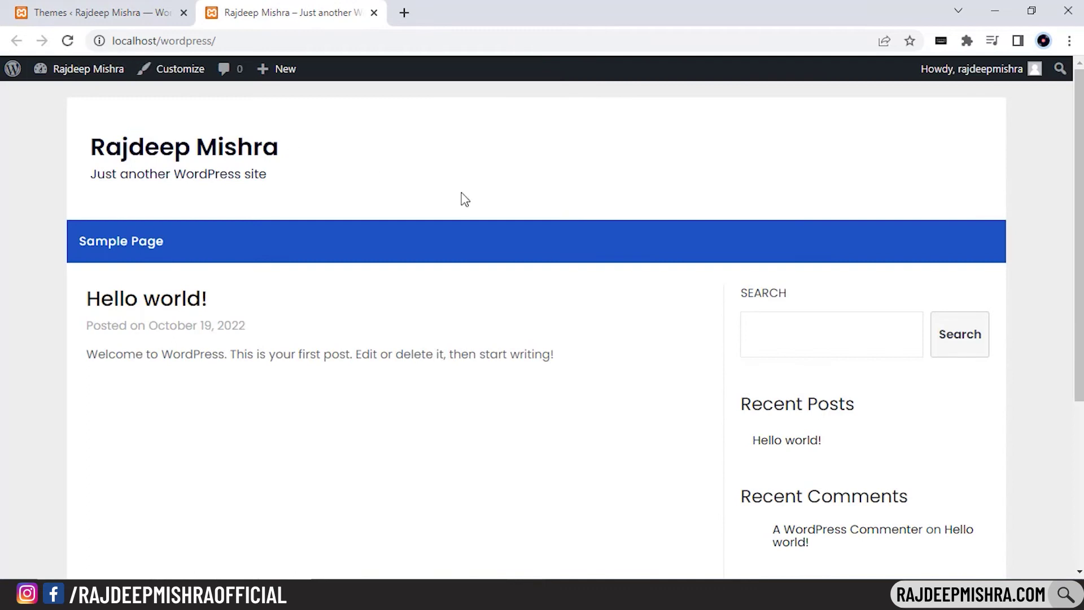
Scroll the restyled front page down to its footer
left_click_drag(1076, 139, 1069, 99)
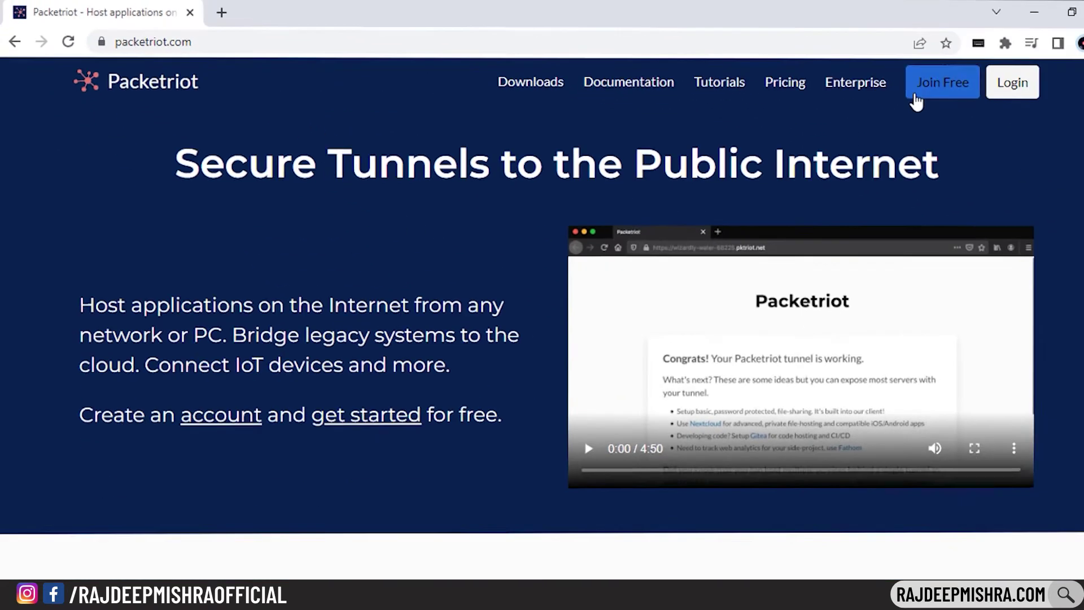
Sign up for a Packetriot account with e-mail and password on the Free plan, skipping billing
left_click(879, 90)
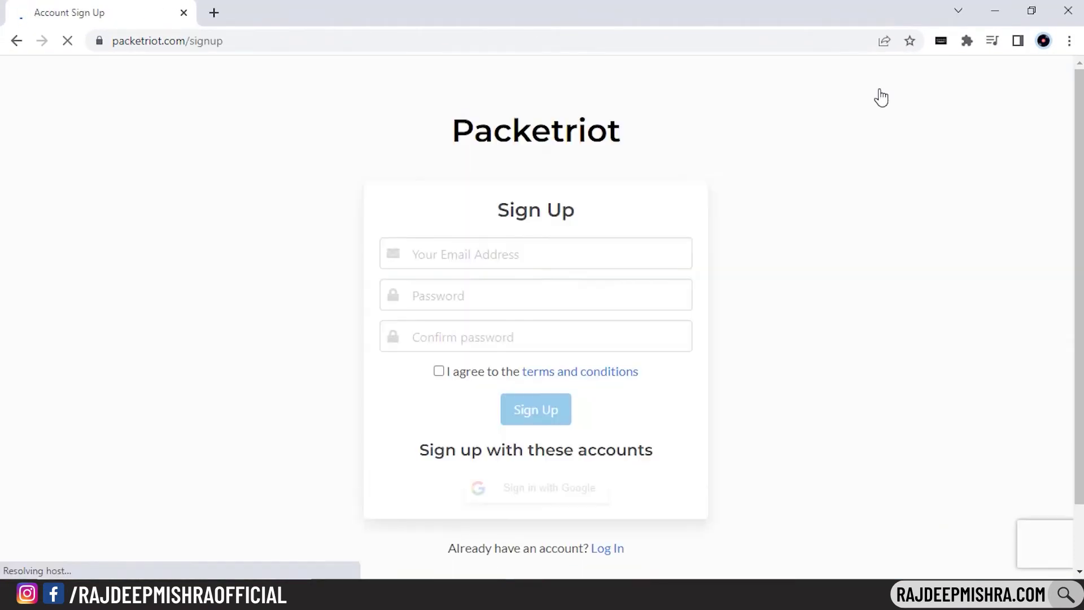
left_click(637, 251)
left_click(477, 298)
type("************")
left_click(466, 332)
type("******")
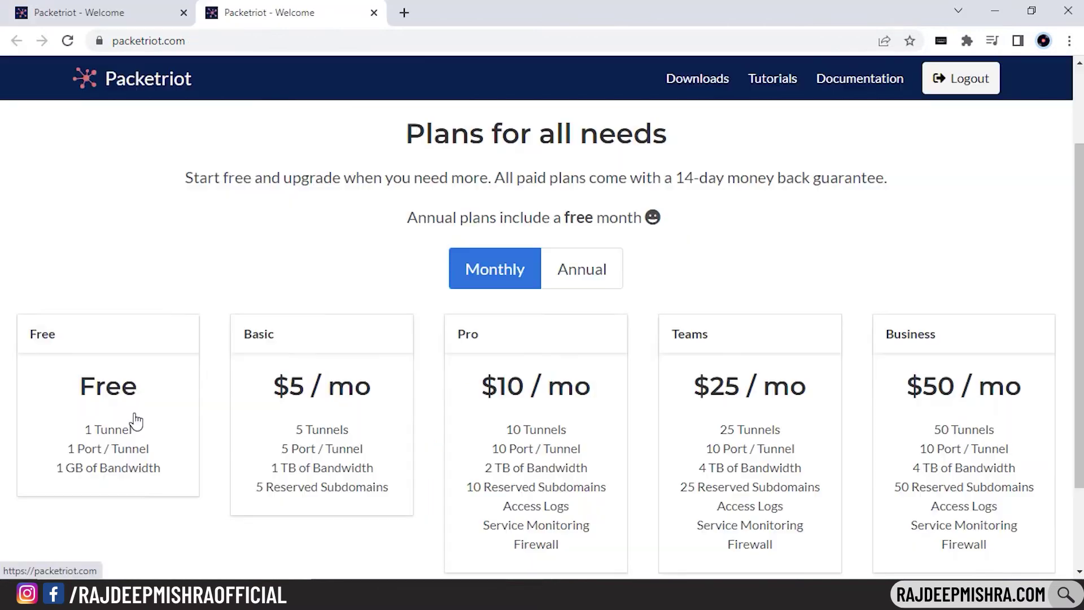
left_click(145, 418)
scroll(145, 419, "down", 2)
left_click(563, 520)
left_click(774, 517)
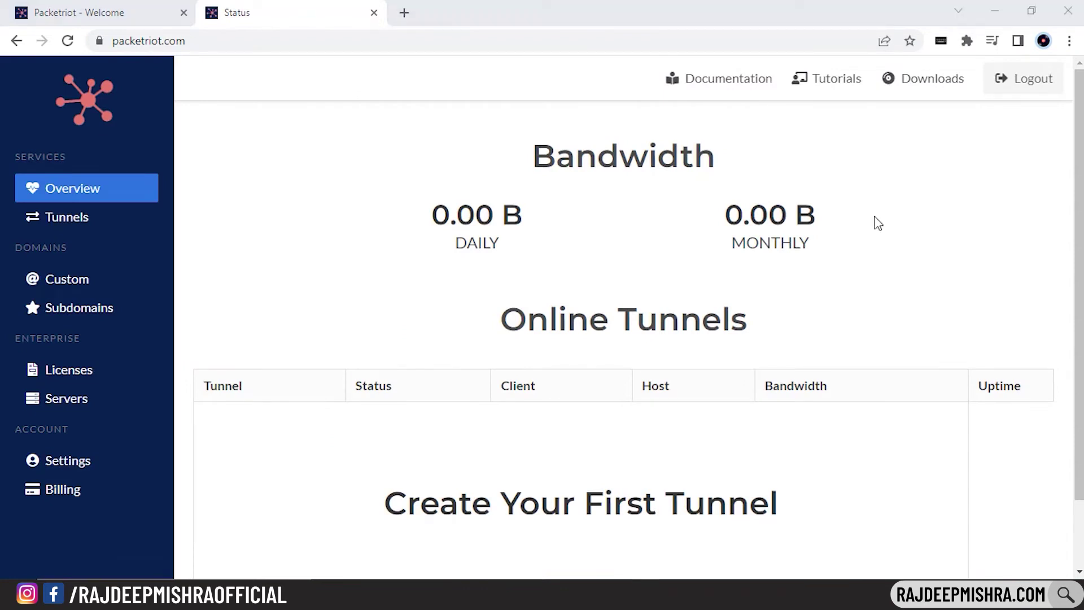
Download the Windows 64-bit client pktriot-0.14.1.win64.zip from the Downloads page
left_click(899, 91)
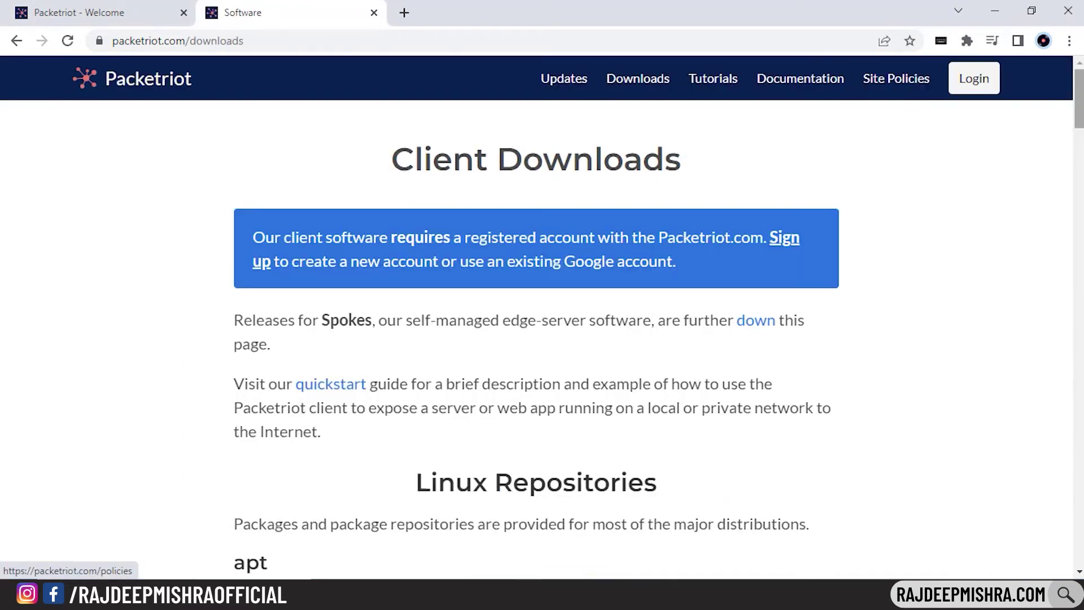
scroll(537, 339, "down", 20)
scroll(668, 397, "down", 3)
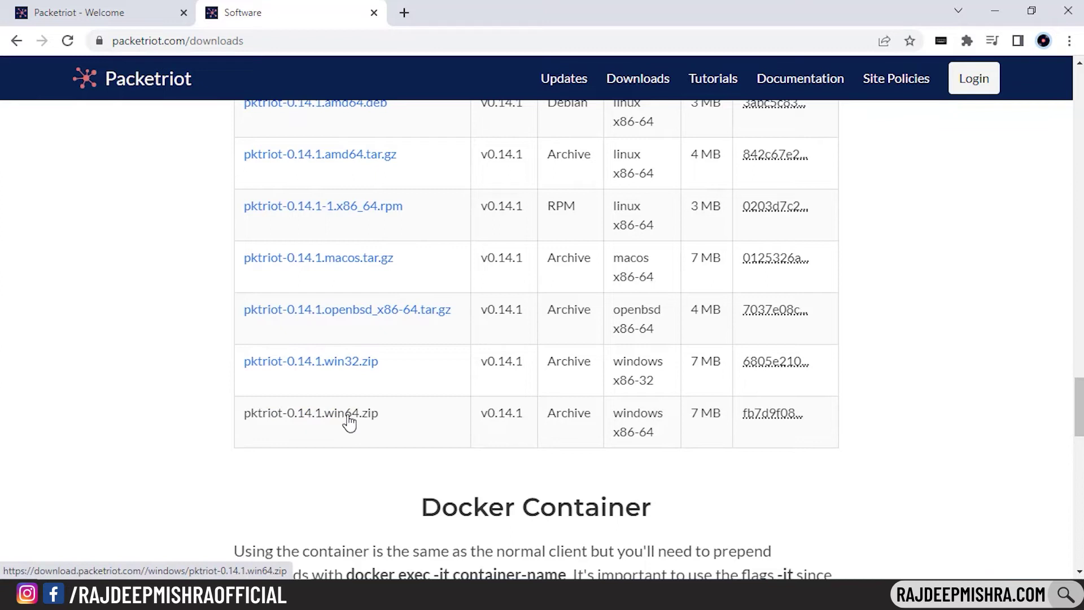
left_click(364, 416)
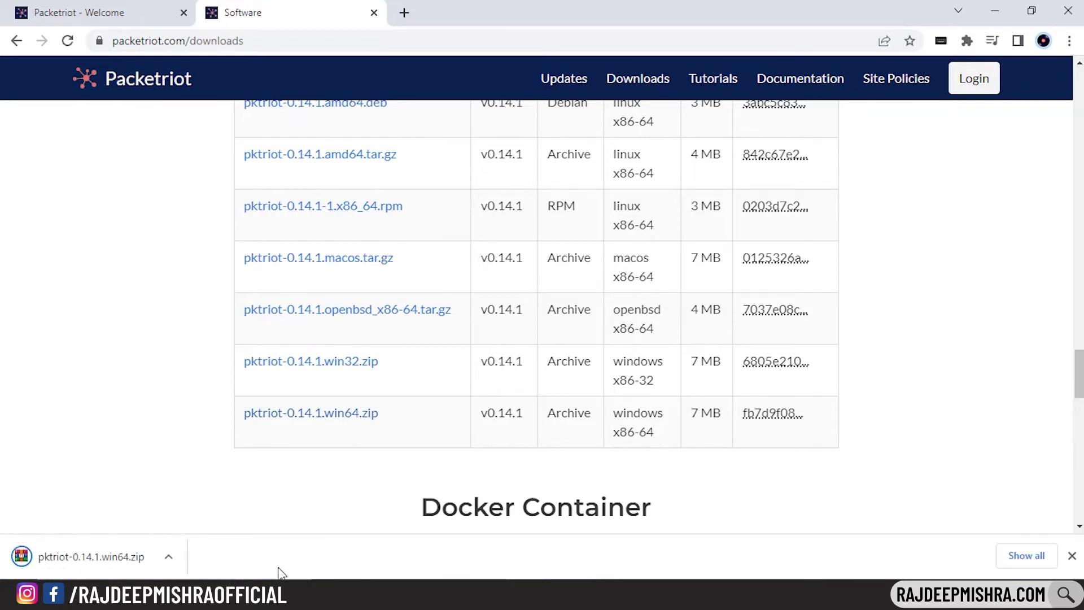
right_click(196, 154)
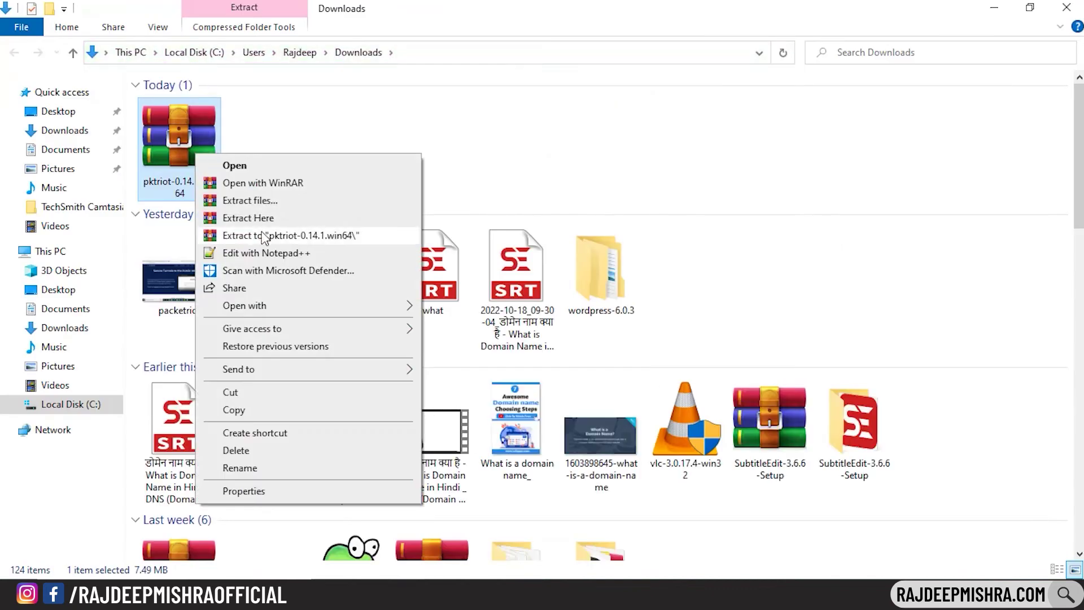
Extract the pktriot zip to the suggested folder and open the inner pktriot-0.14.1 folder
left_click(250, 201)
left_click(588, 475)
double_click(261, 136)
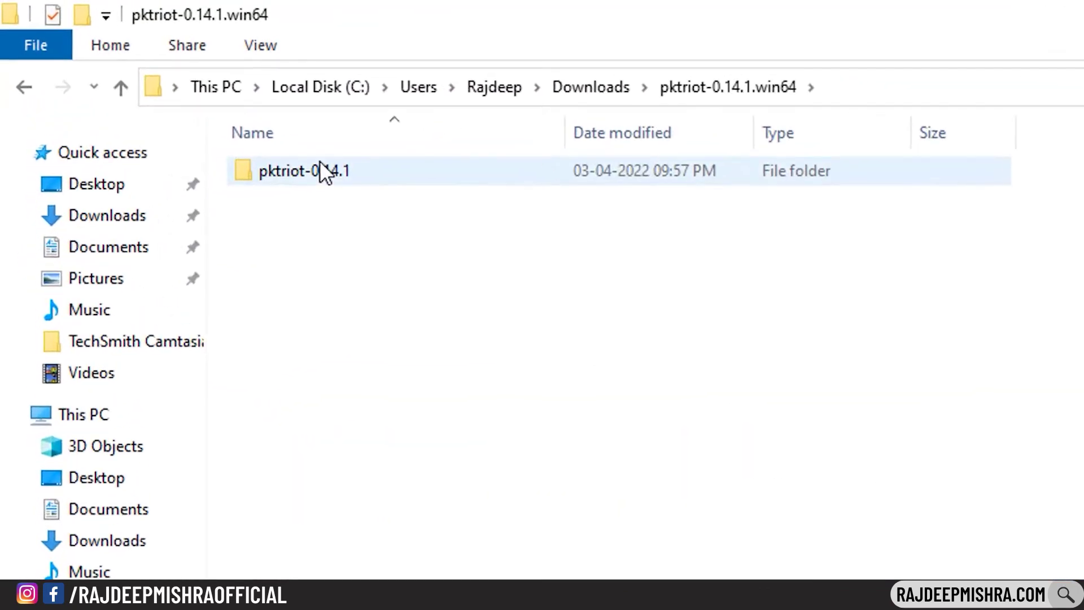
double_click(321, 167)
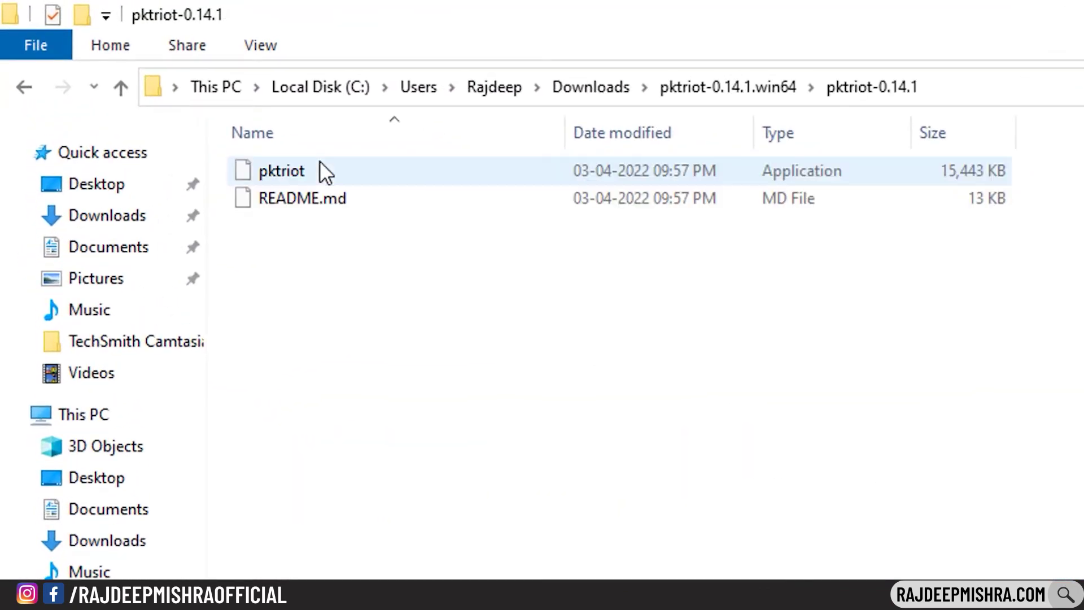
Copy the full path of the pktriot-0.14.1 folder from the address bar
left_click(370, 169)
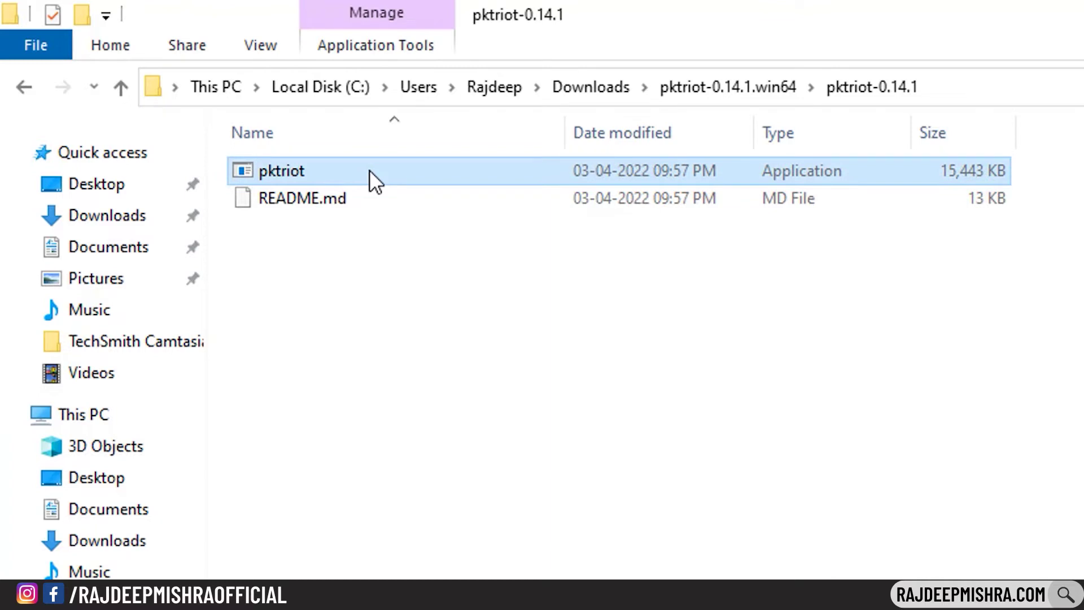
left_click(948, 84)
key("ctrl+c")
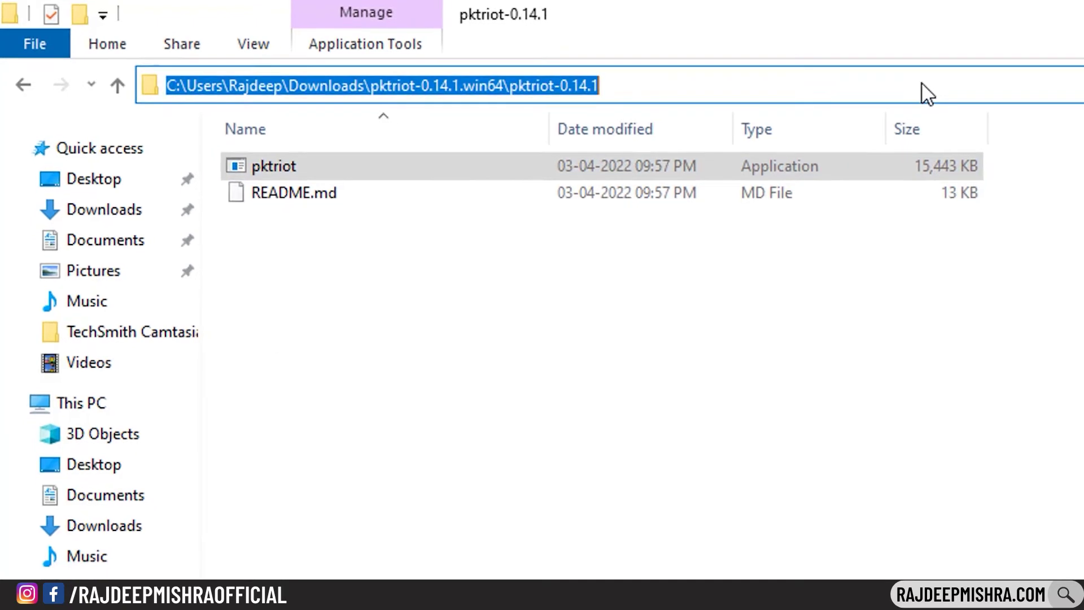
key("super")
Add the copied pktriot-0.14.1 folder path as a new entry in the user Path variable
type("environ")
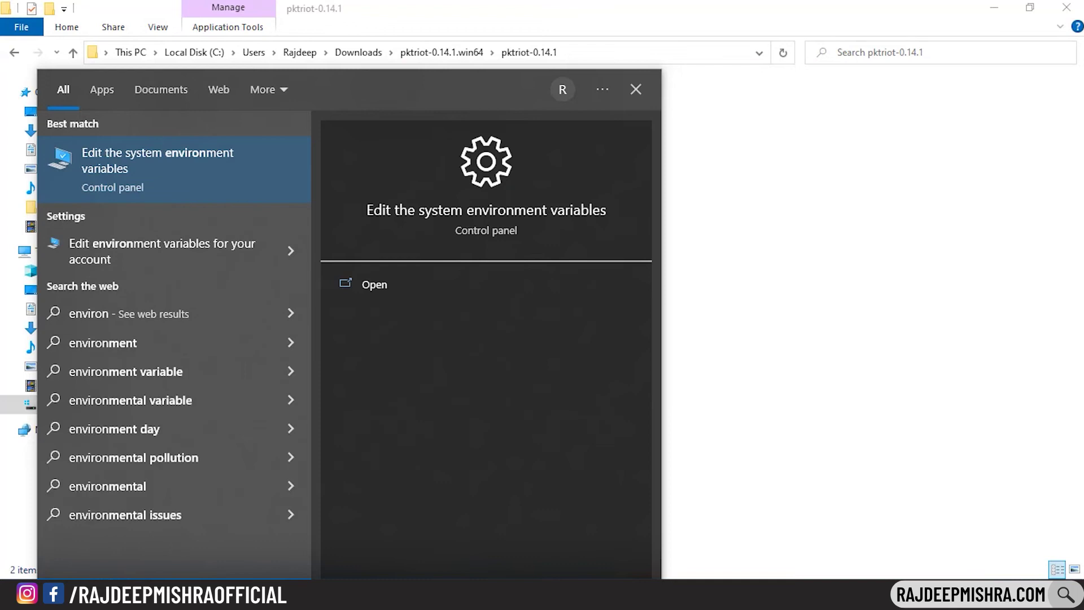
type("ment va")
key("Return")
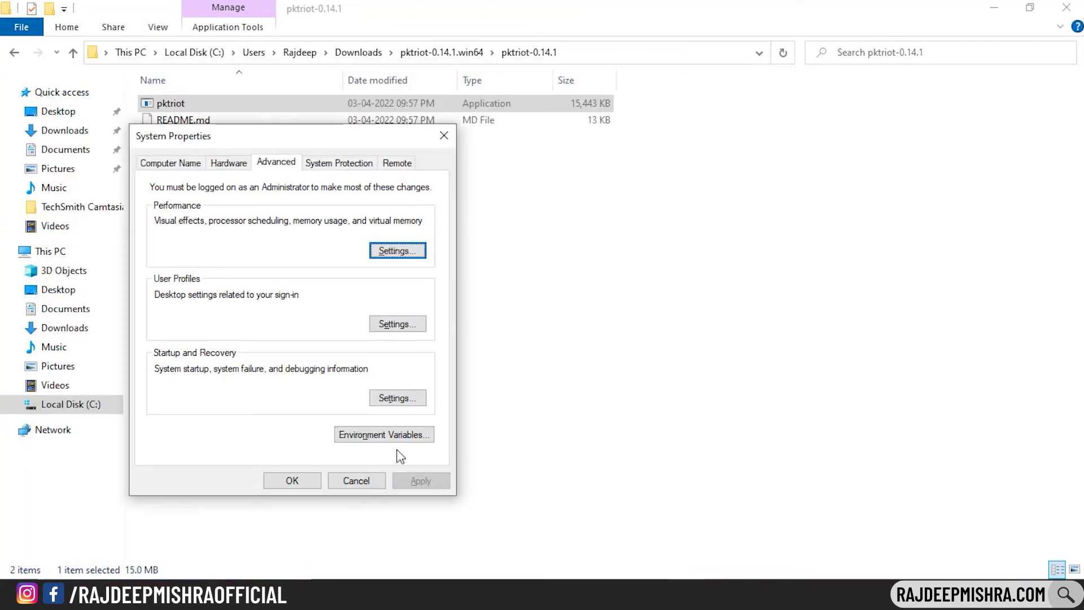
left_click(388, 436)
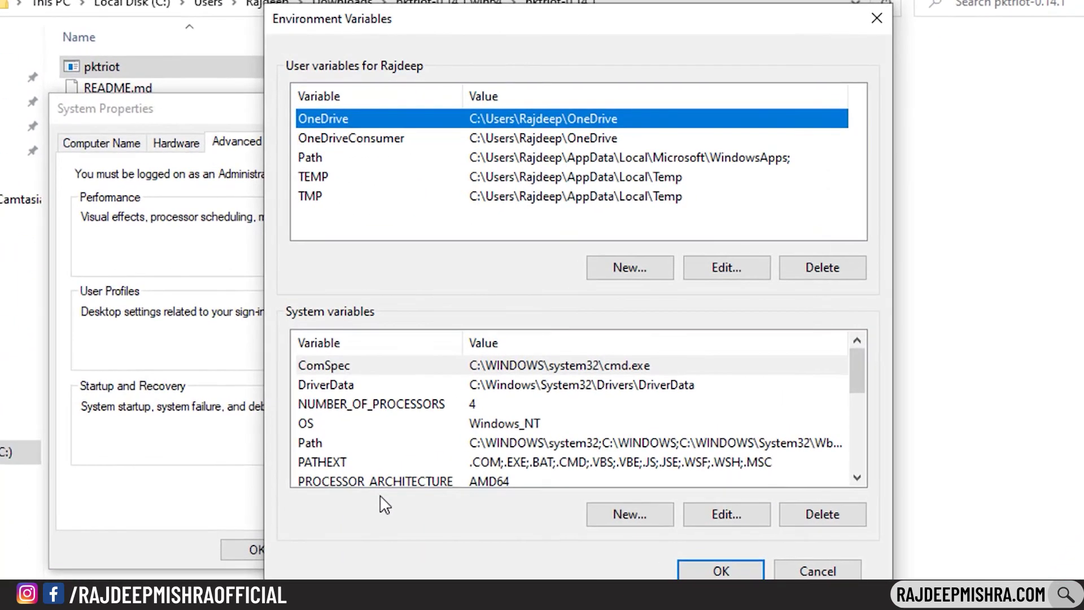
left_click(318, 160)
double_click(316, 157)
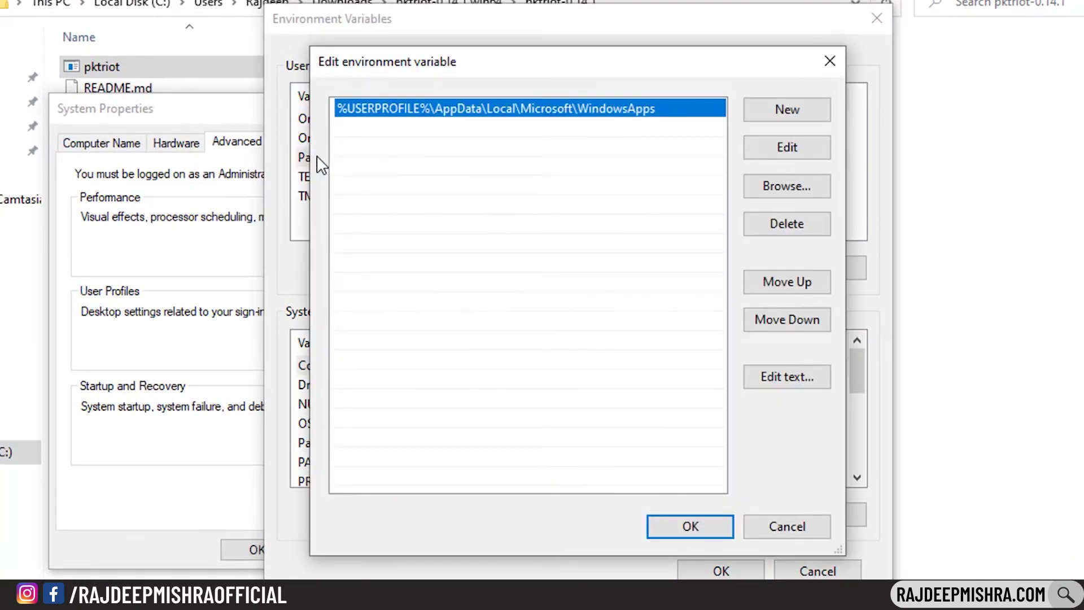
left_click(774, 117)
key("ctrl+v")
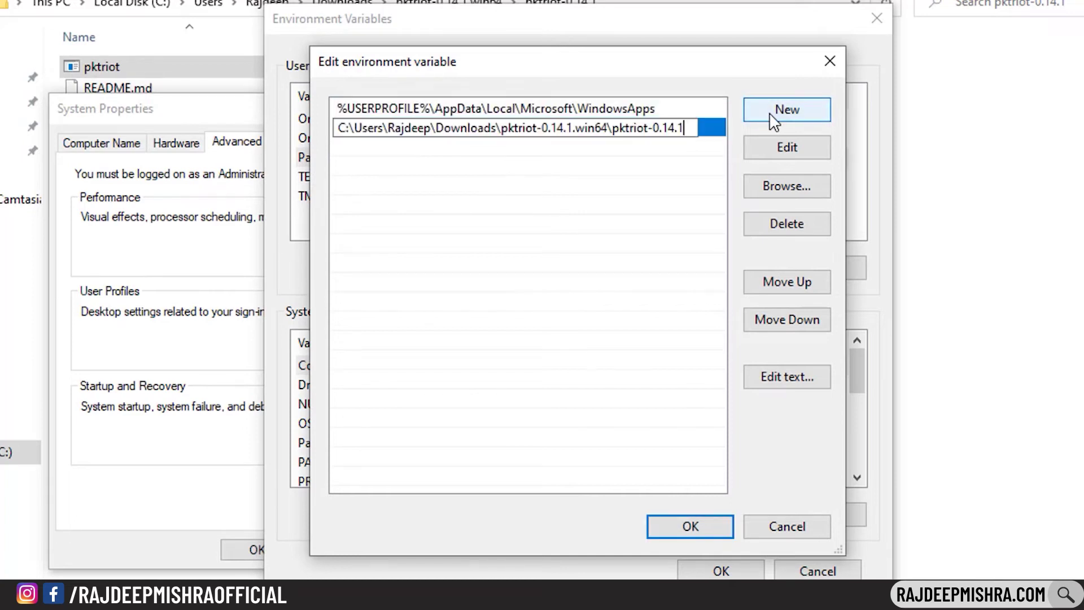
left_click(670, 531)
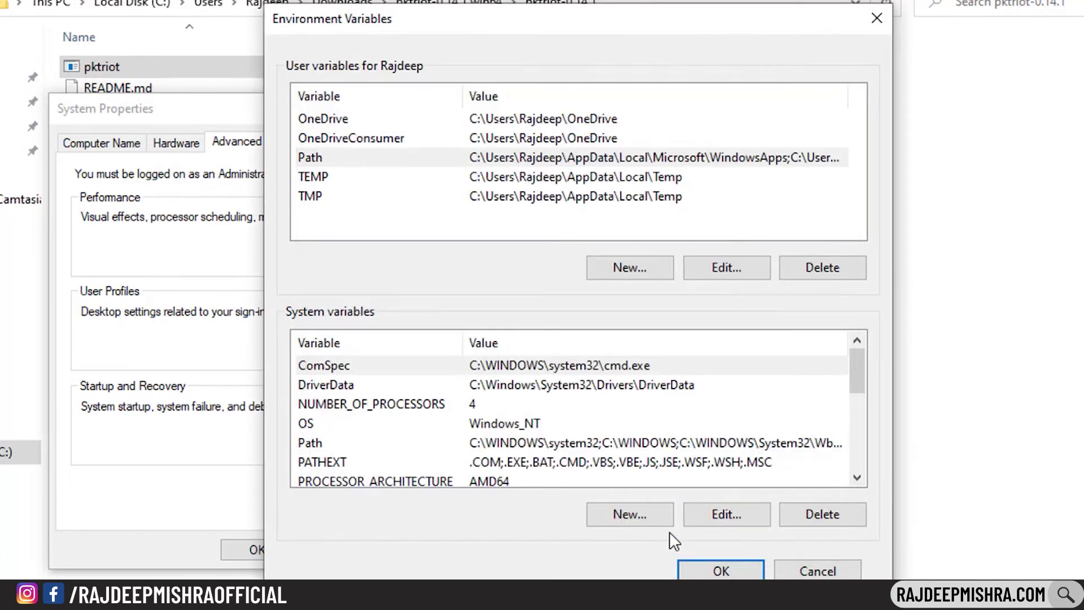
left_click(700, 552)
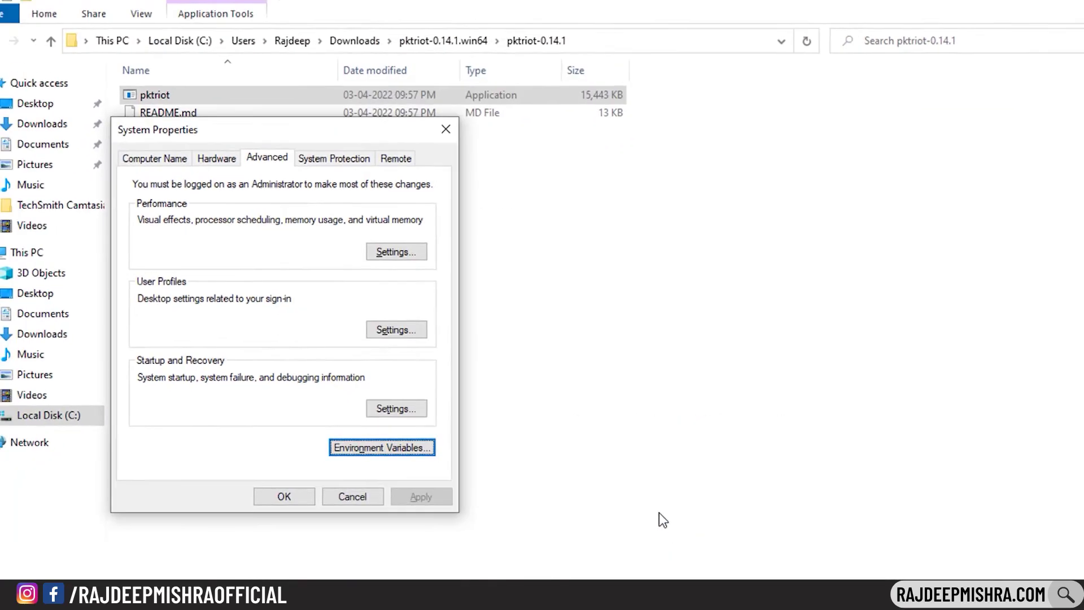
left_click(266, 531)
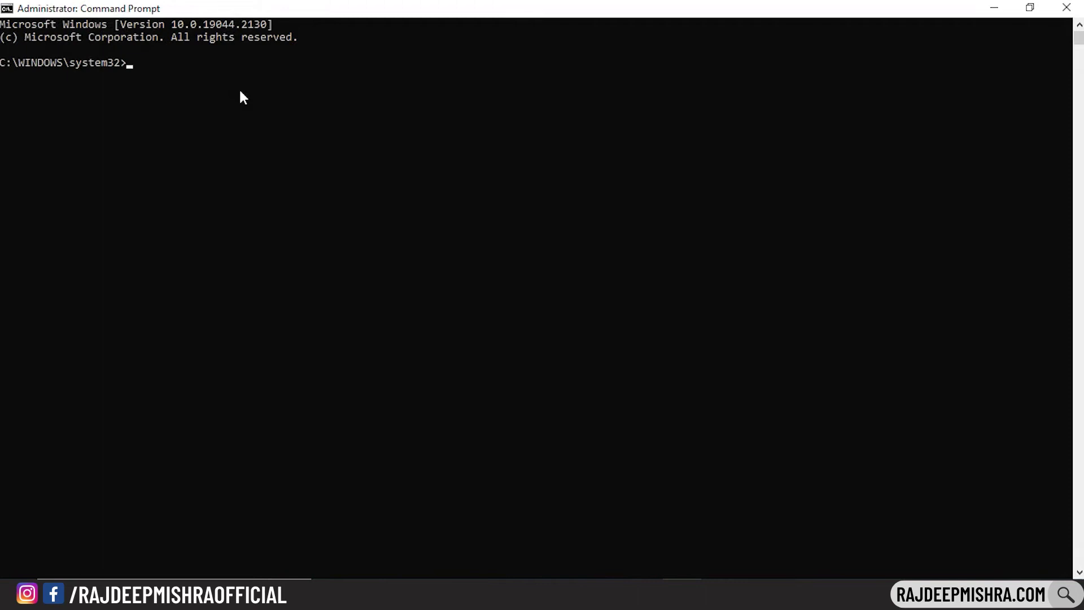
Run pktriot.exe, then start pktriot.exe configure using option 1 and the default config path
type("pktriot.exe")
key("Return")
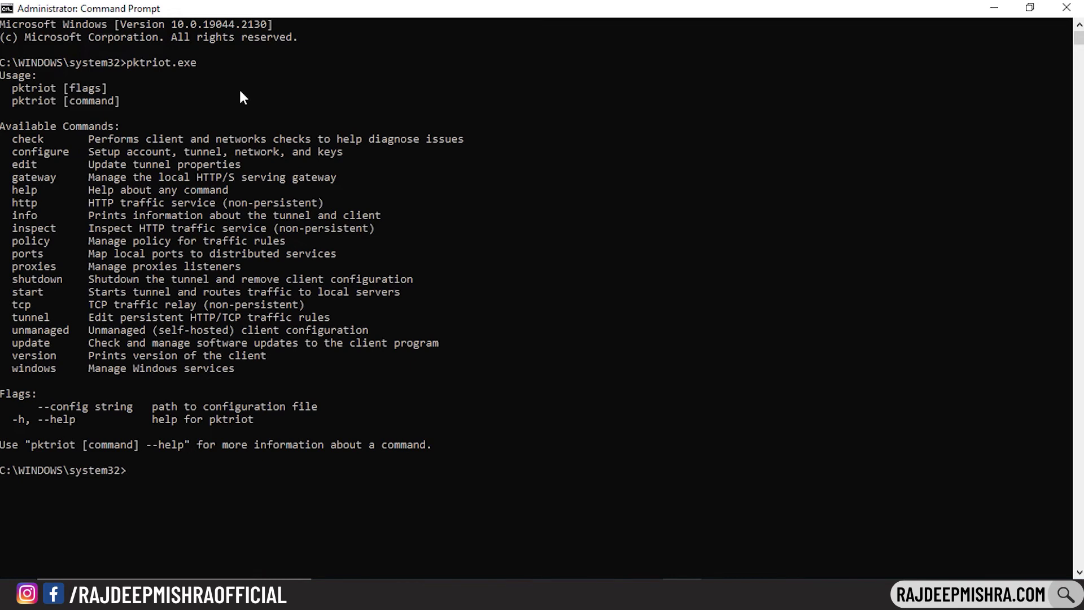
type("pktriot.exe configure")
key("Return")
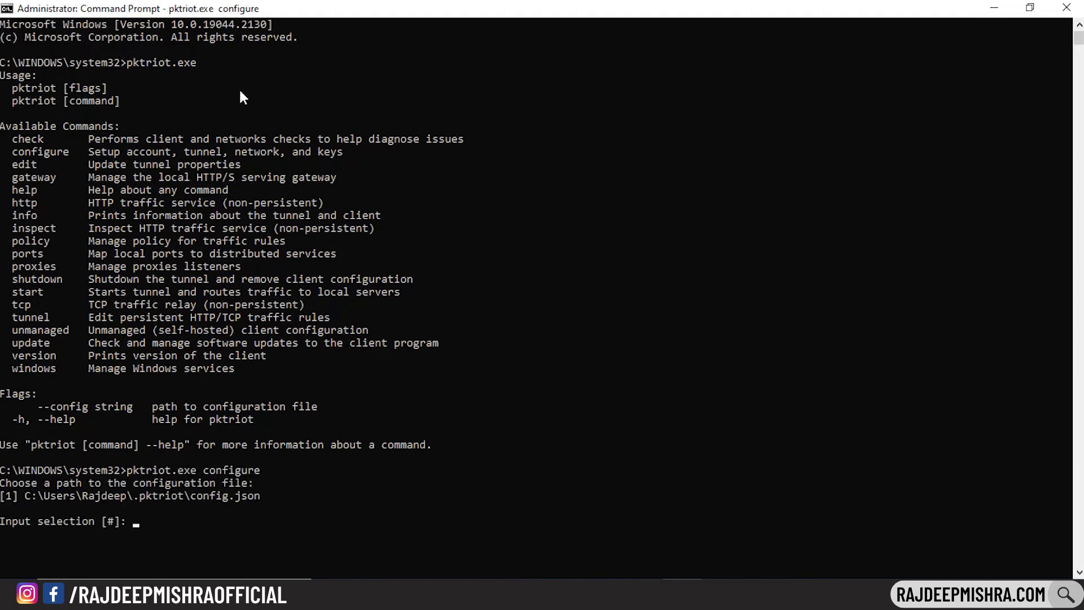
type("1")
key("Return")
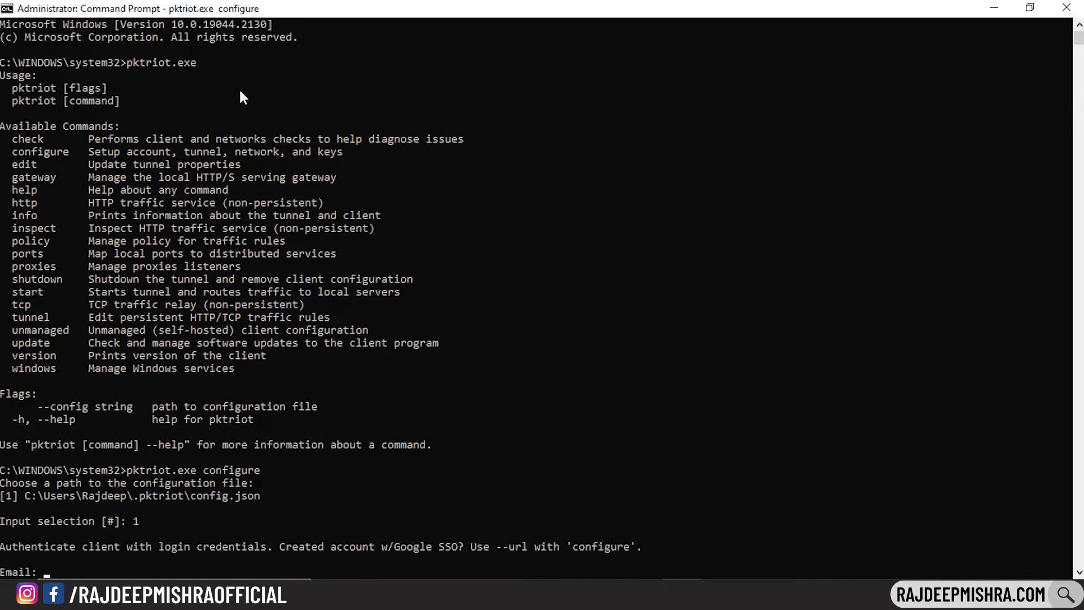
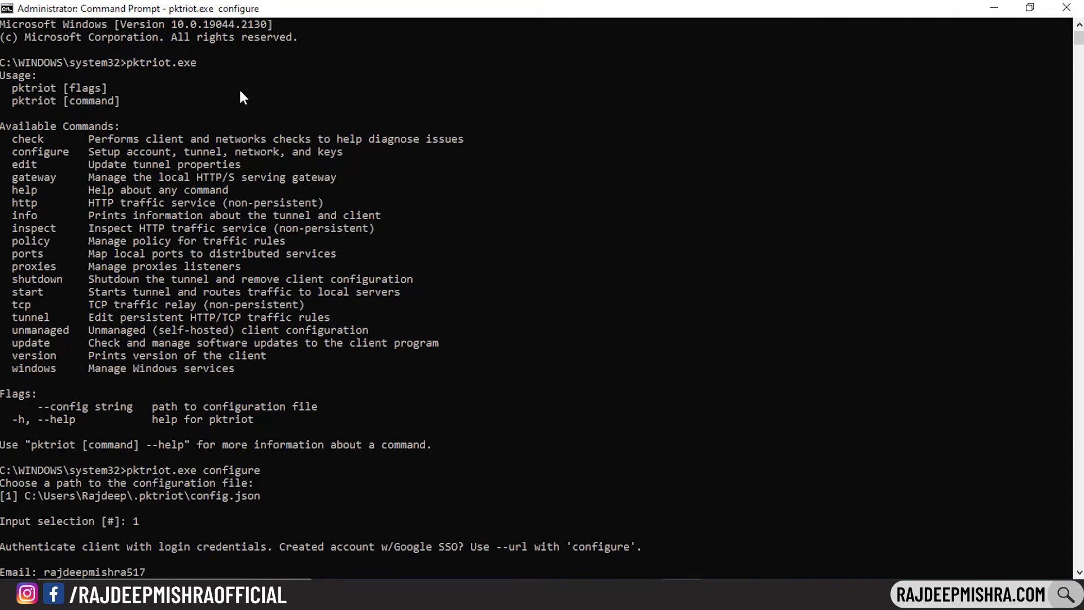
Authenticate with the Packetriot account e-mail and password, choose region 4 (asia-southeast), and select the hostname
key("Return")
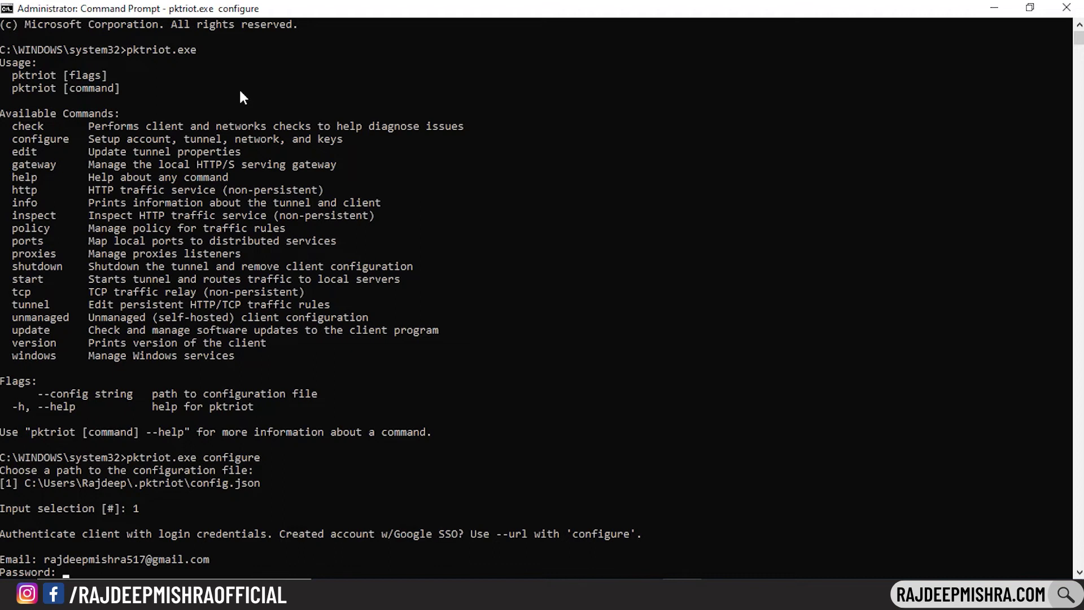
key("Return")
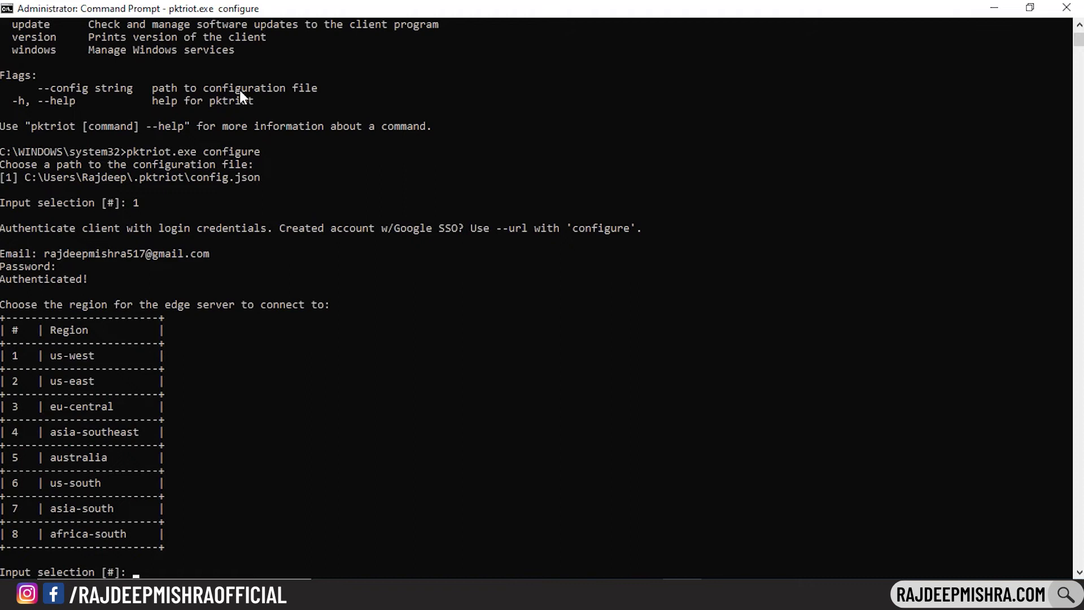
type("4")
key("Return")
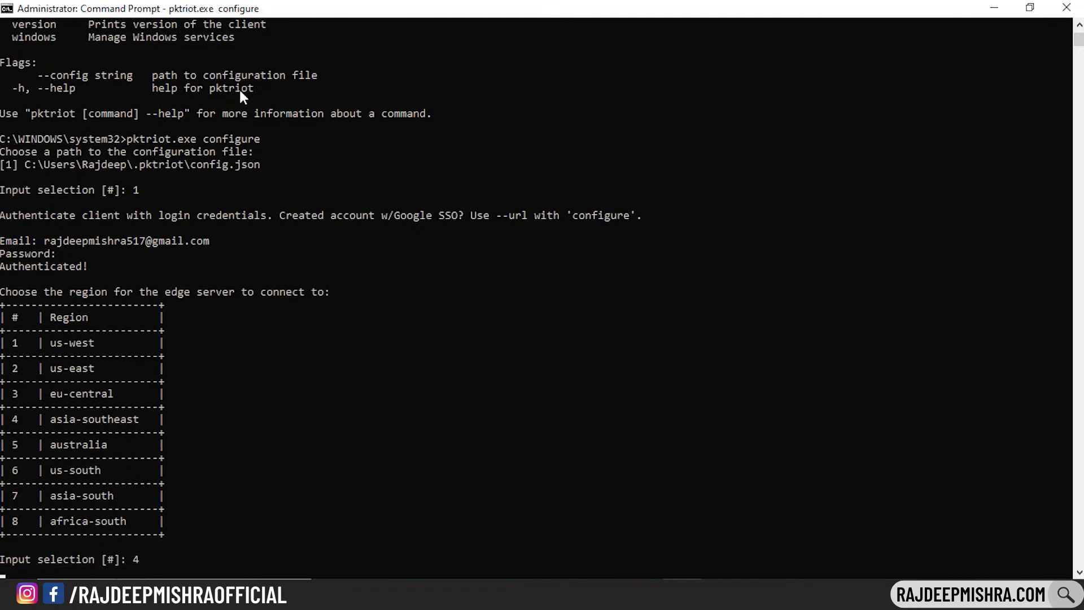
left_click(80, 343)
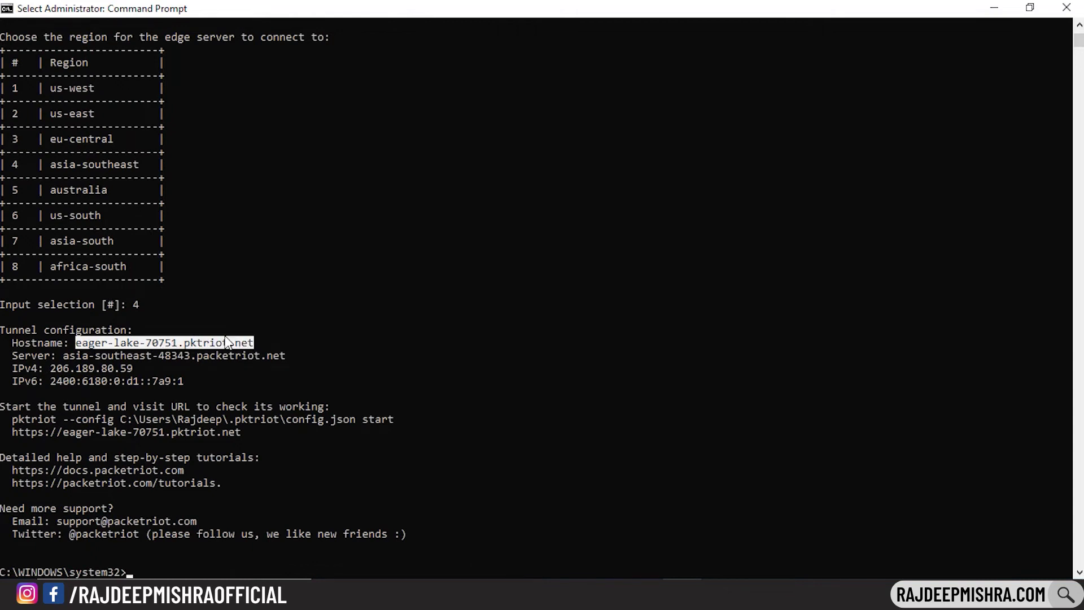
Copy the hostname, rename the tunnel via pktriot.exe edit --name, and open Packetriot's Tunnels list
key("ctrl+c")
type("pktri")
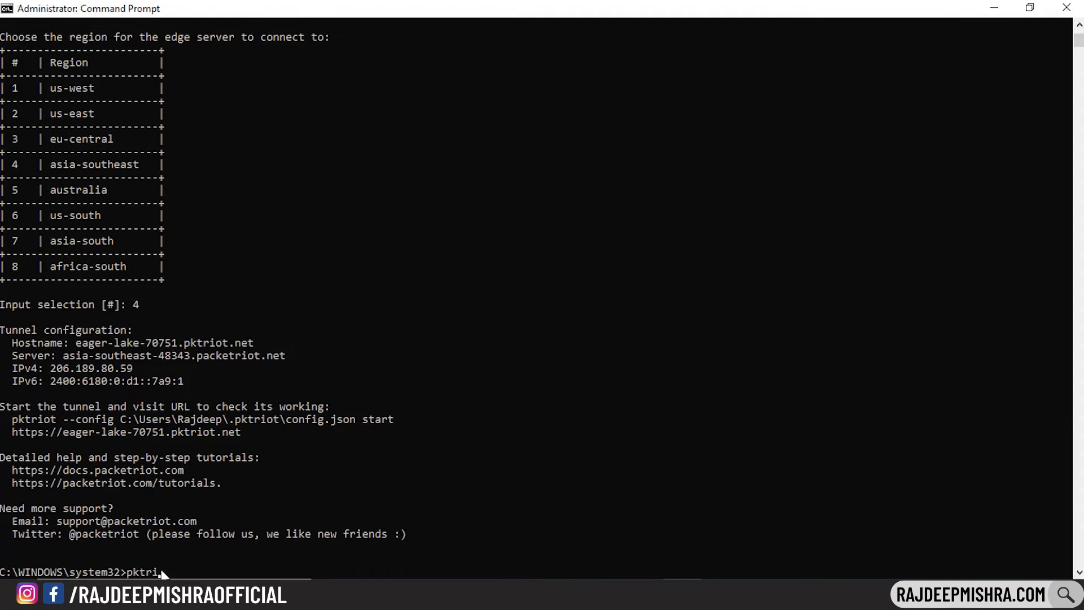
type("ot.exe edit --name 'rajdeep")
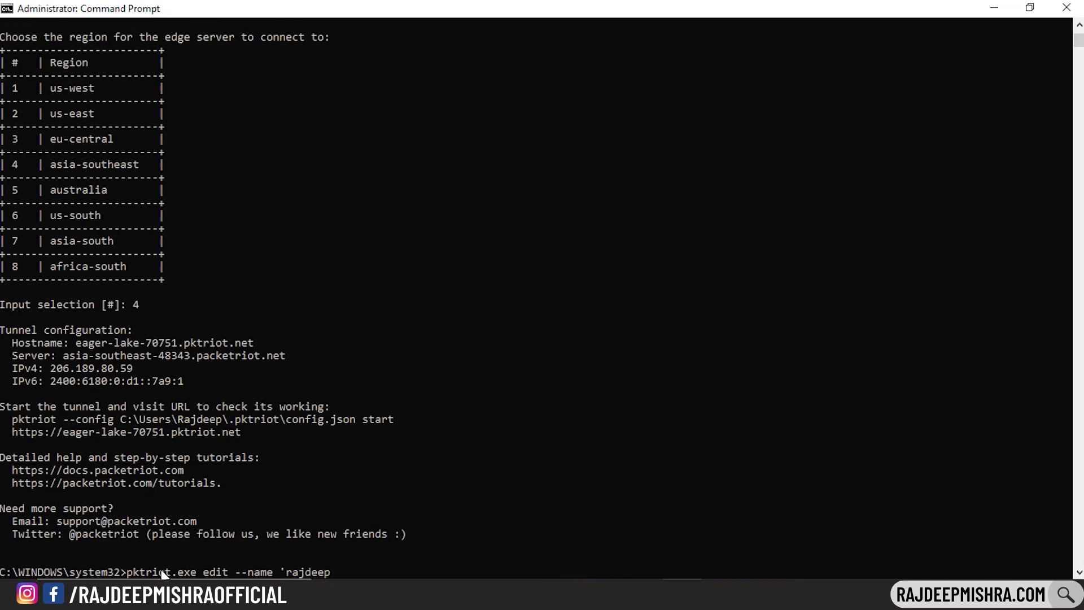
type("_tunnel'")
key("Return")
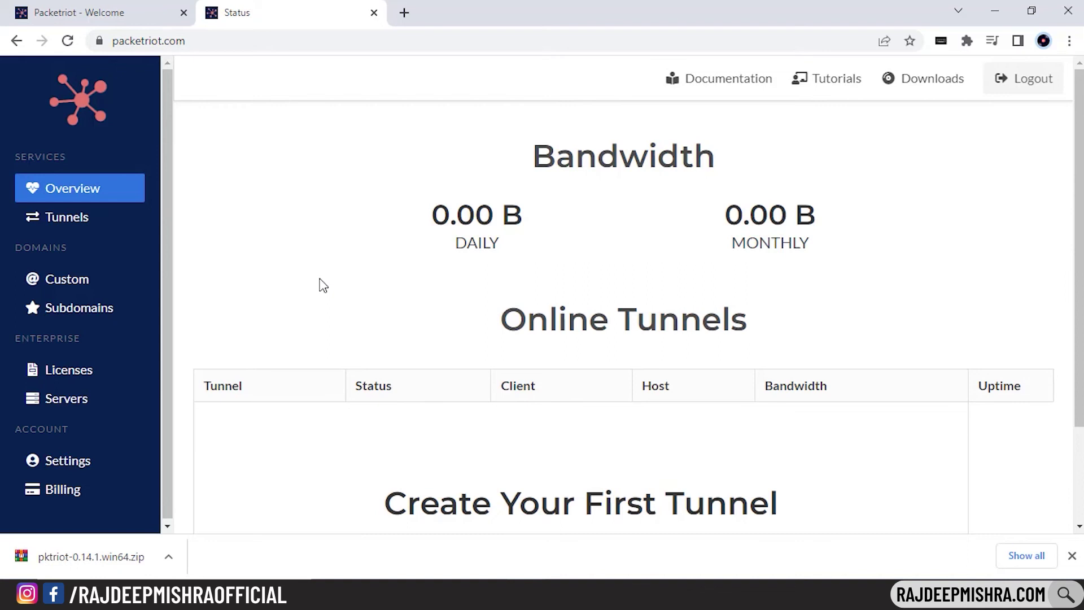
left_click(96, 220)
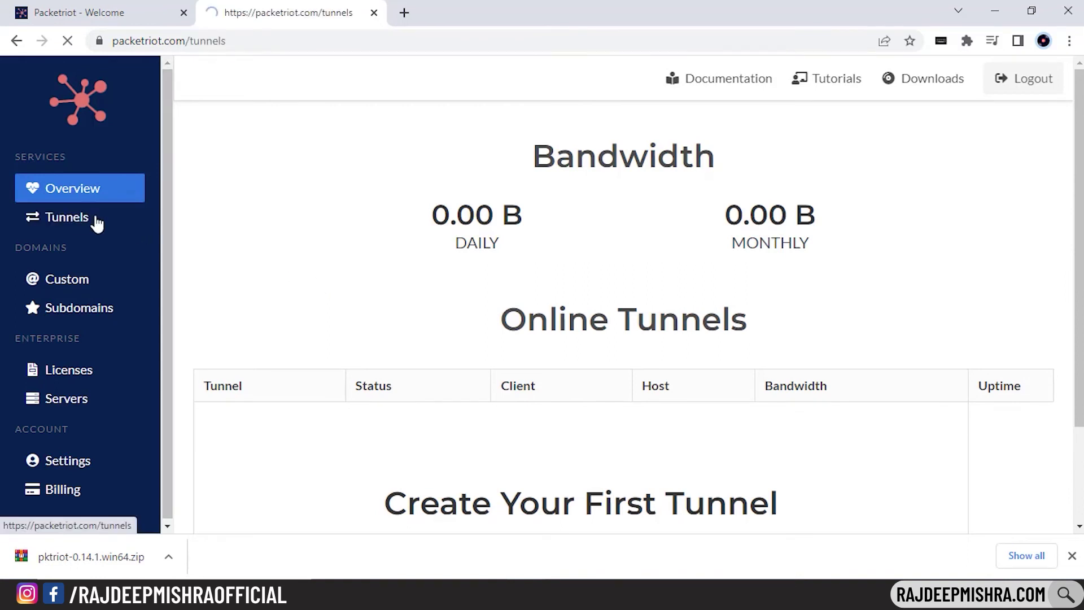